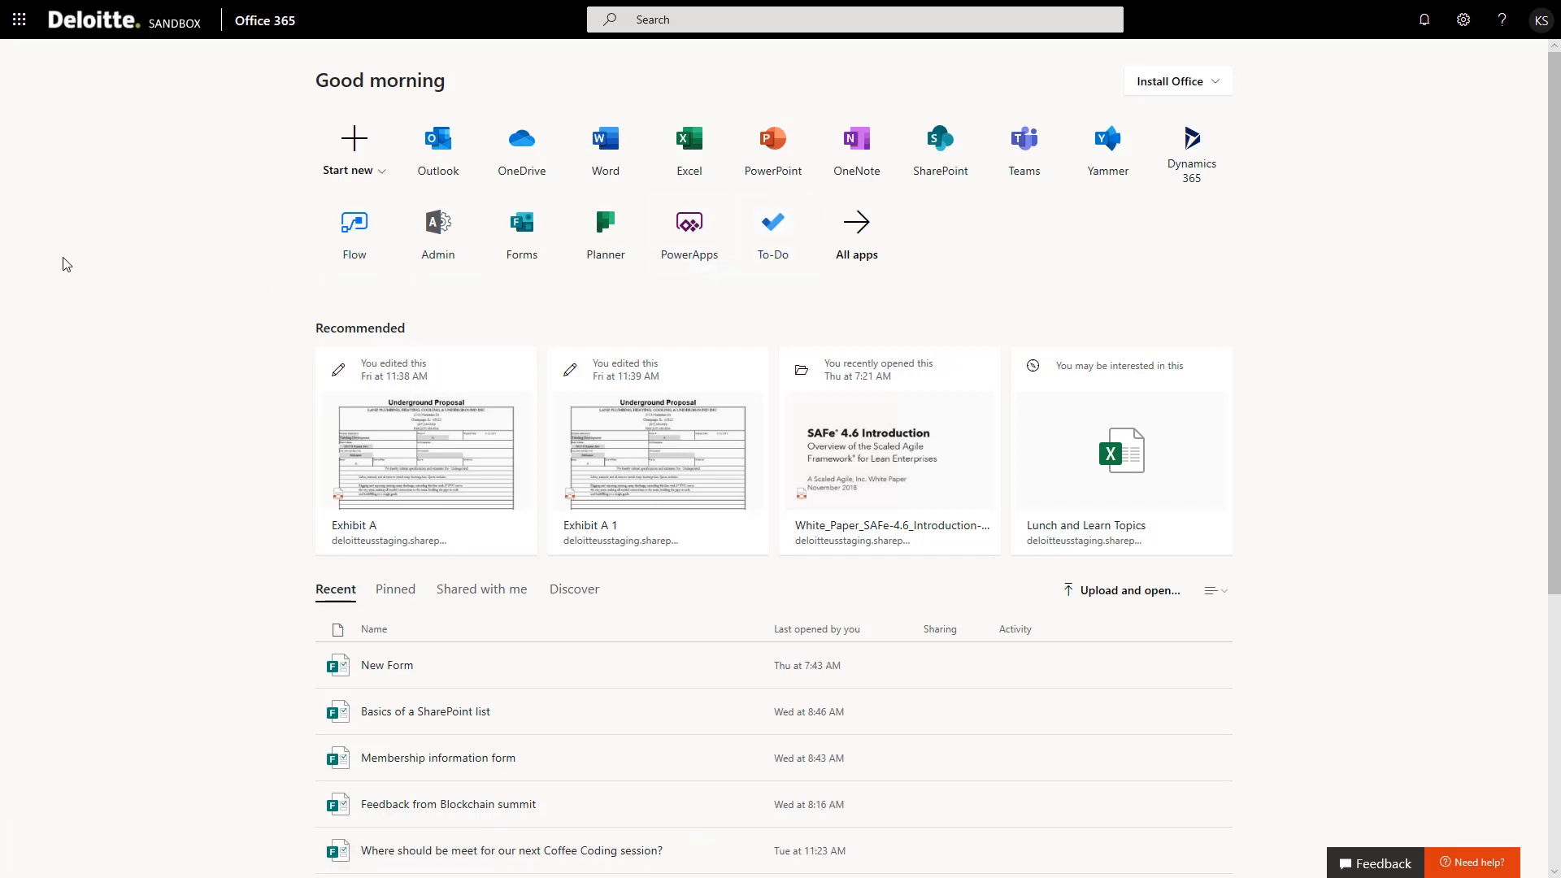
Step: Open the To-Do app from the full list of Office 365 apps
left_click(19, 24)
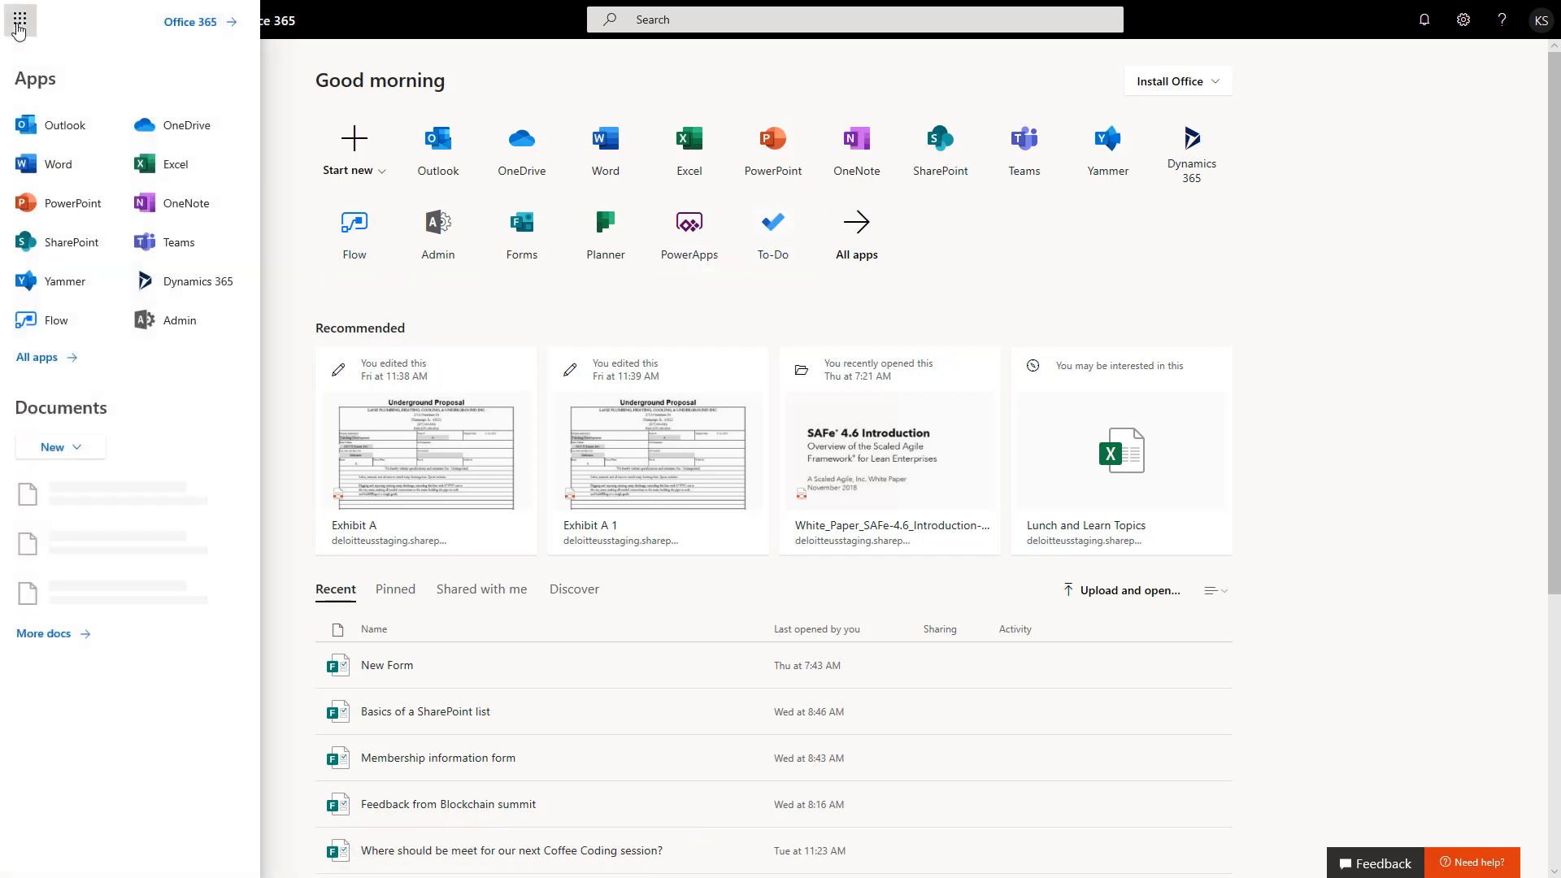
left_click(38, 357)
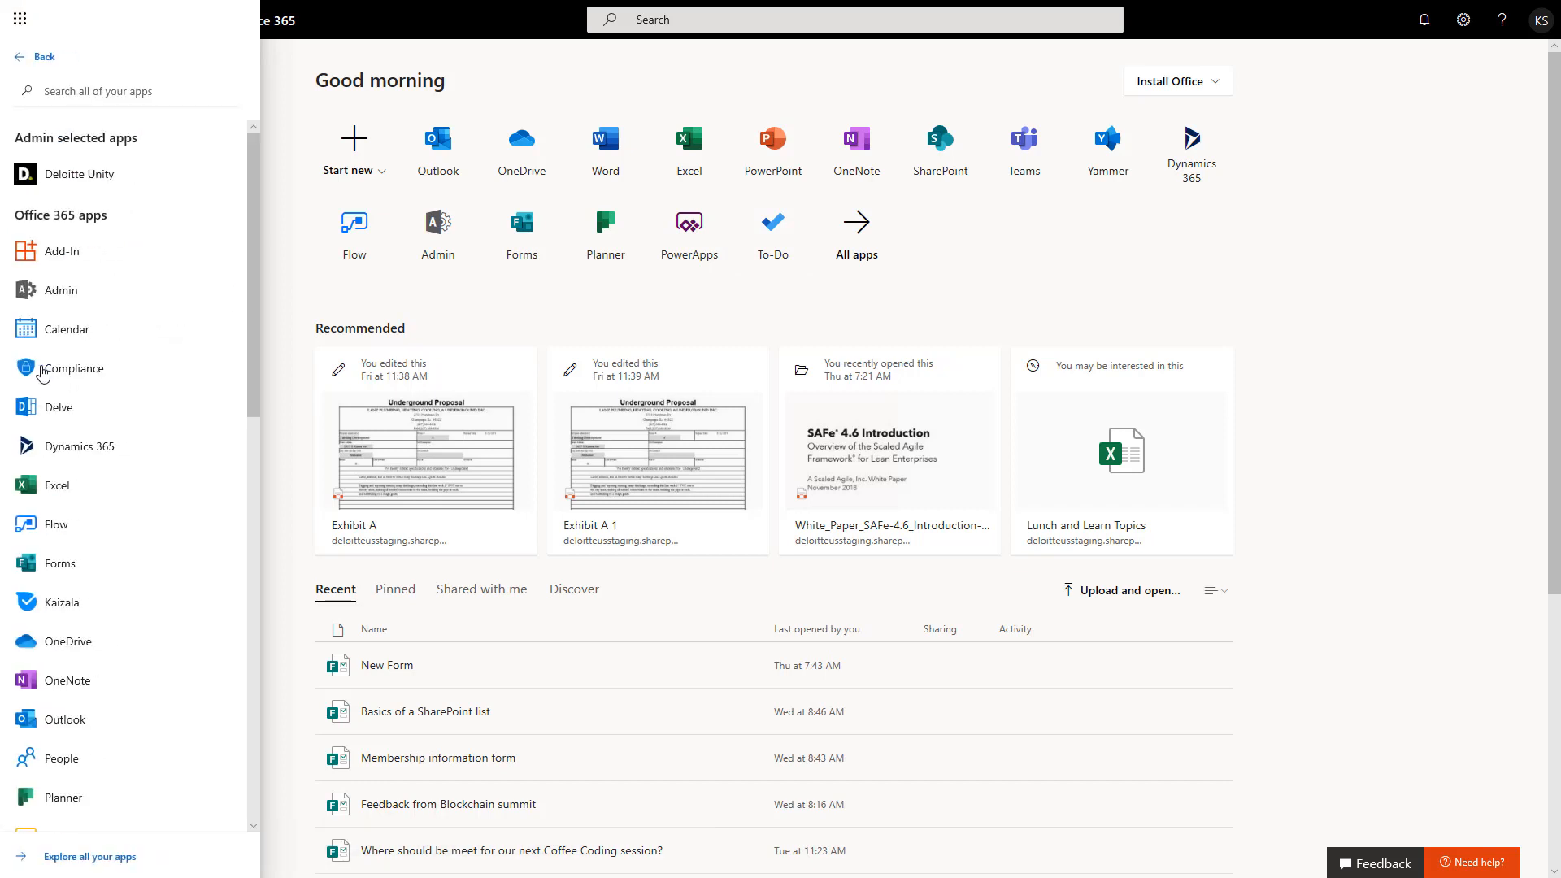
scroll(179, 528, "down", 10)
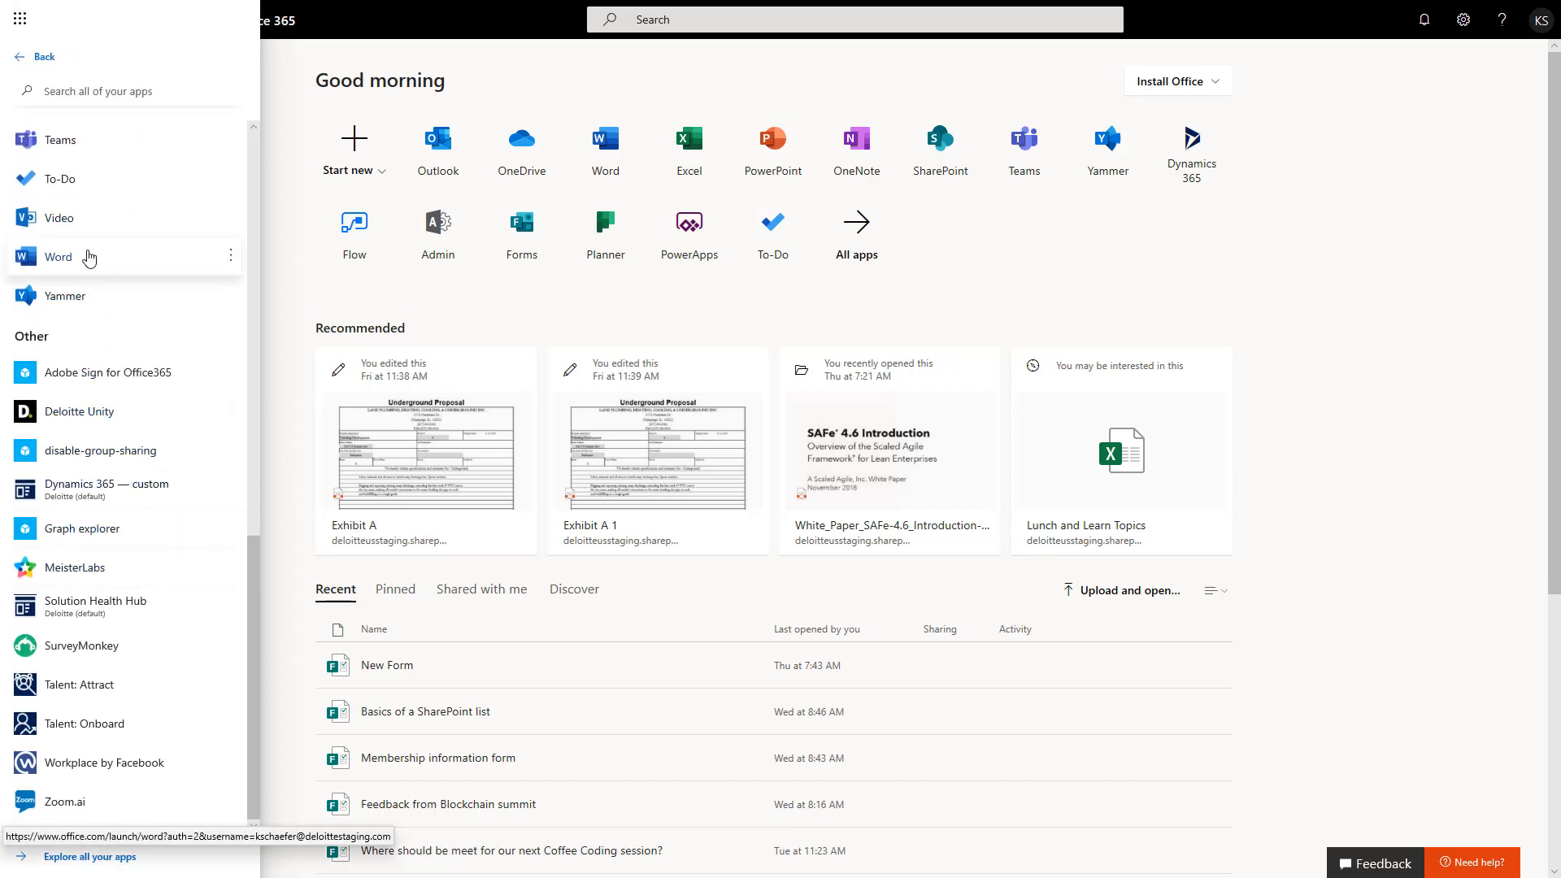
left_click(76, 188)
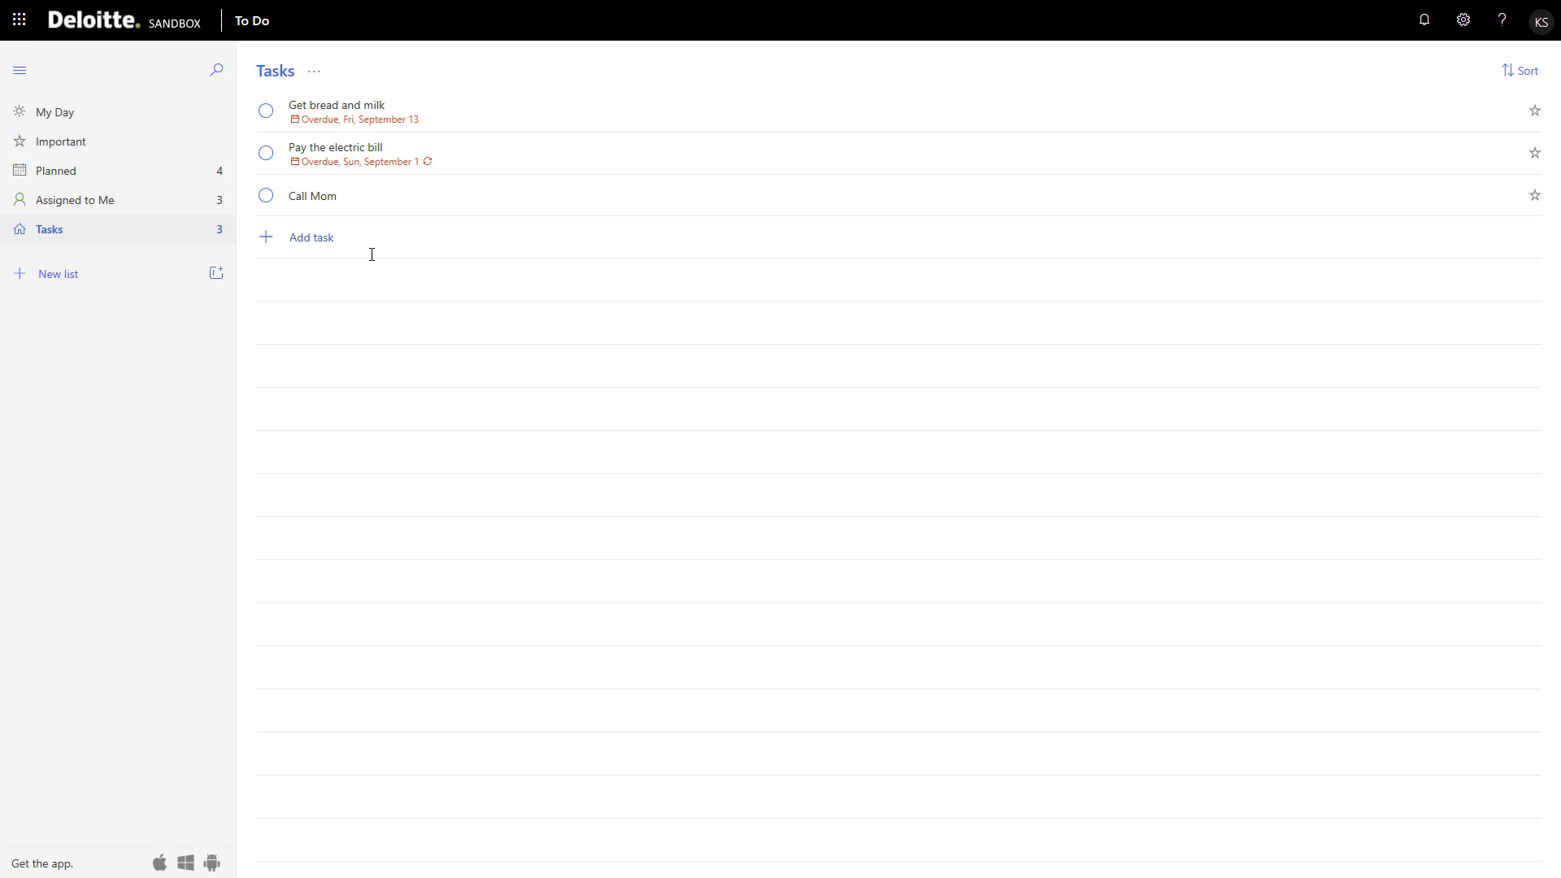
Step: Add a task named "Upload this video to YouTub" to the Tasks list
left_click(360, 237)
type("Upload this video to YouTub")
key("Return")
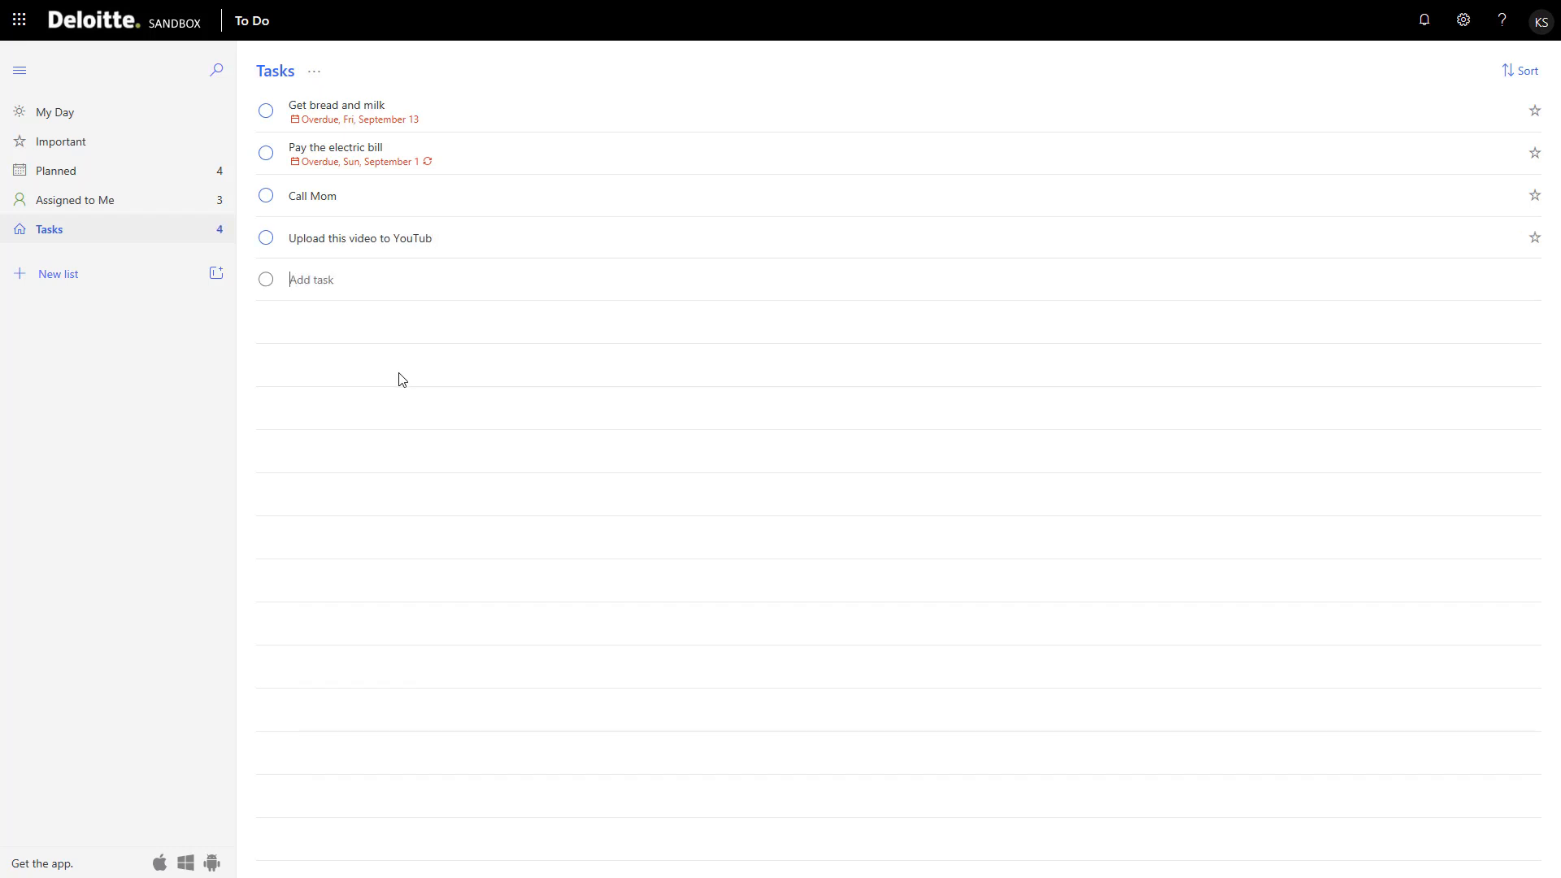
Step: Add another task named "Make another video" to the Tasks list
left_click(448, 253)
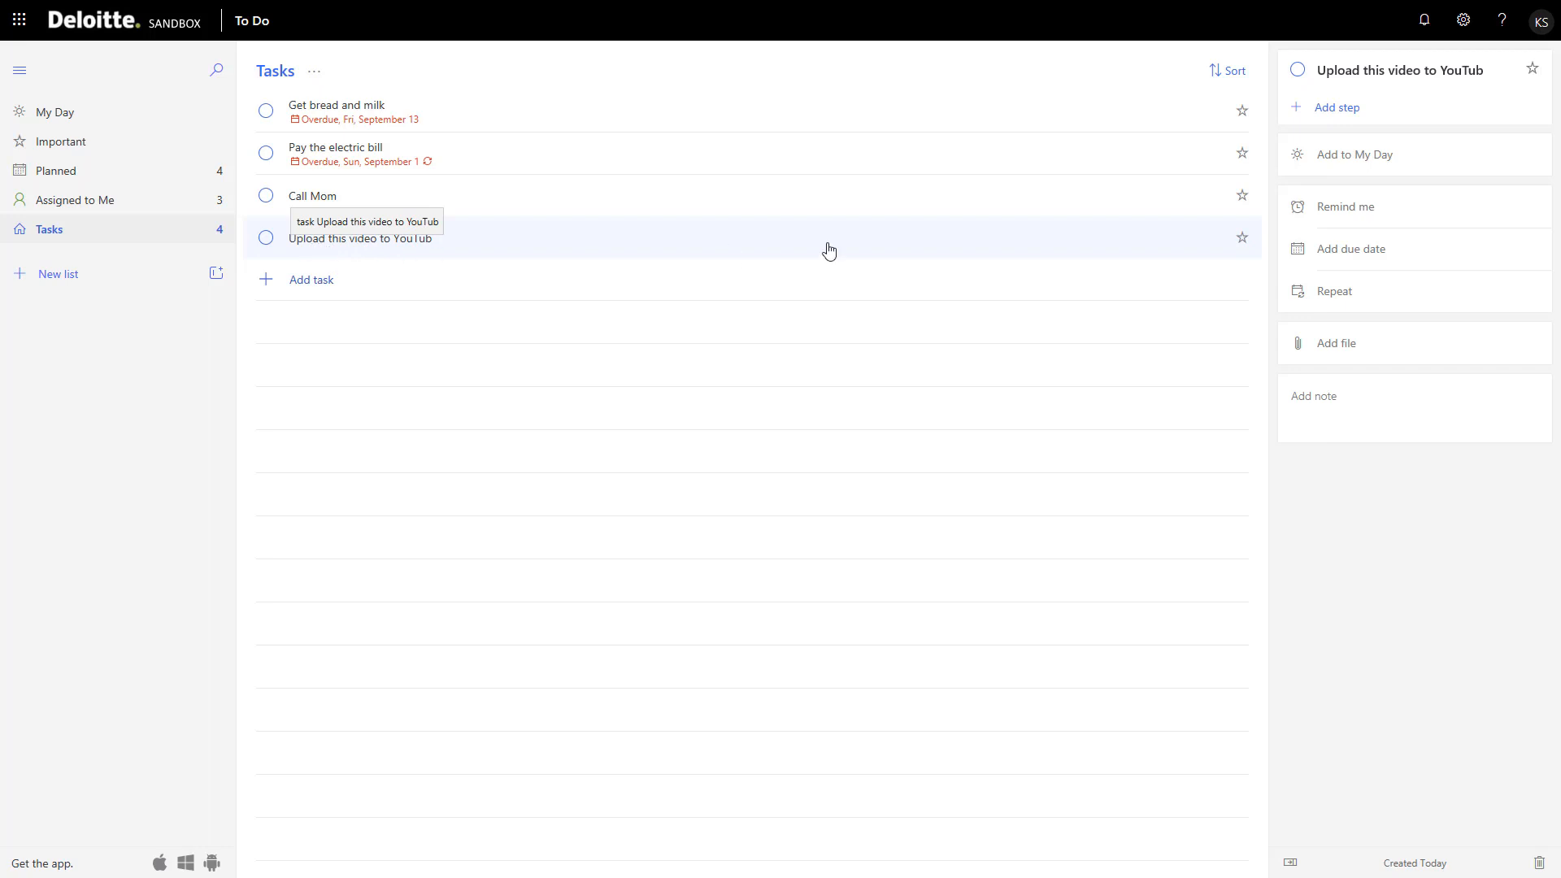
right_click(1207, 114)
left_click(348, 288)
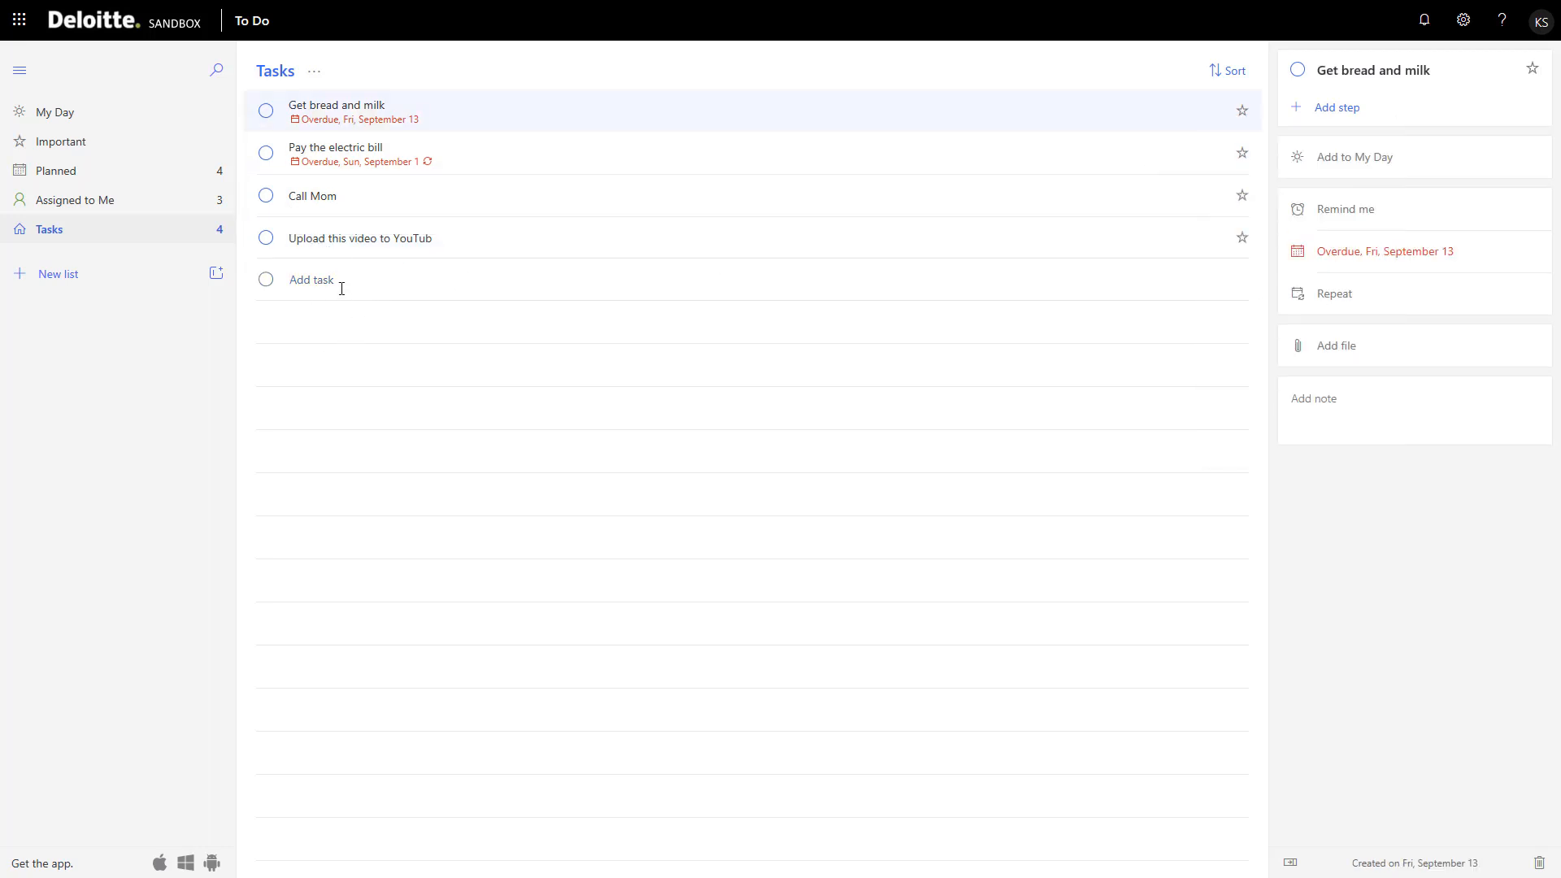
type("Make another video")
key("Return")
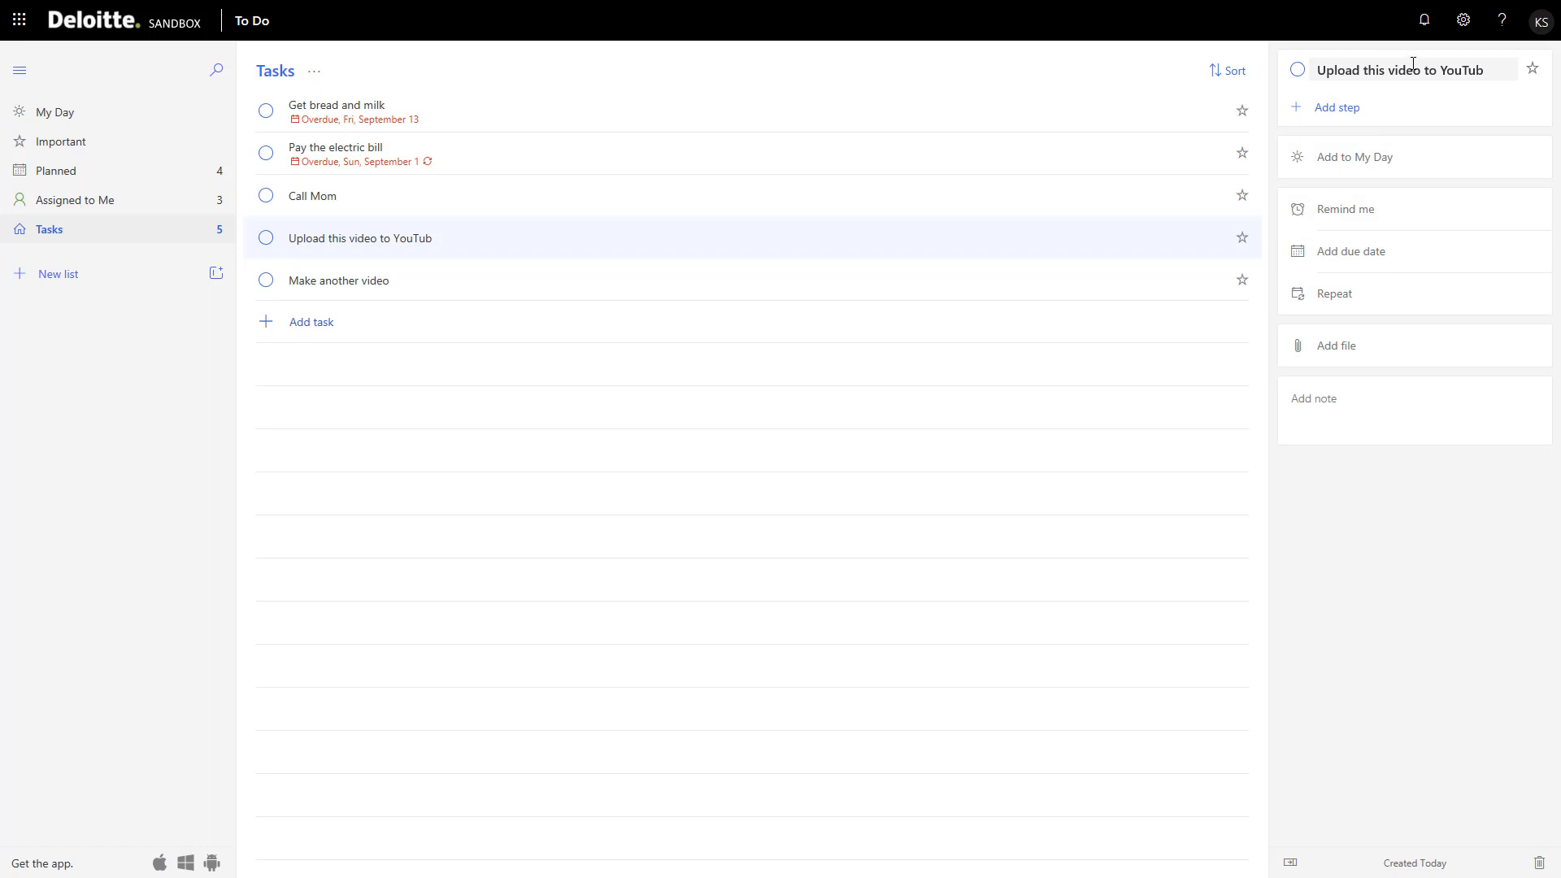
Step: Correct the video upload task's title to "Upload this video to YouTube"
left_click(1488, 70)
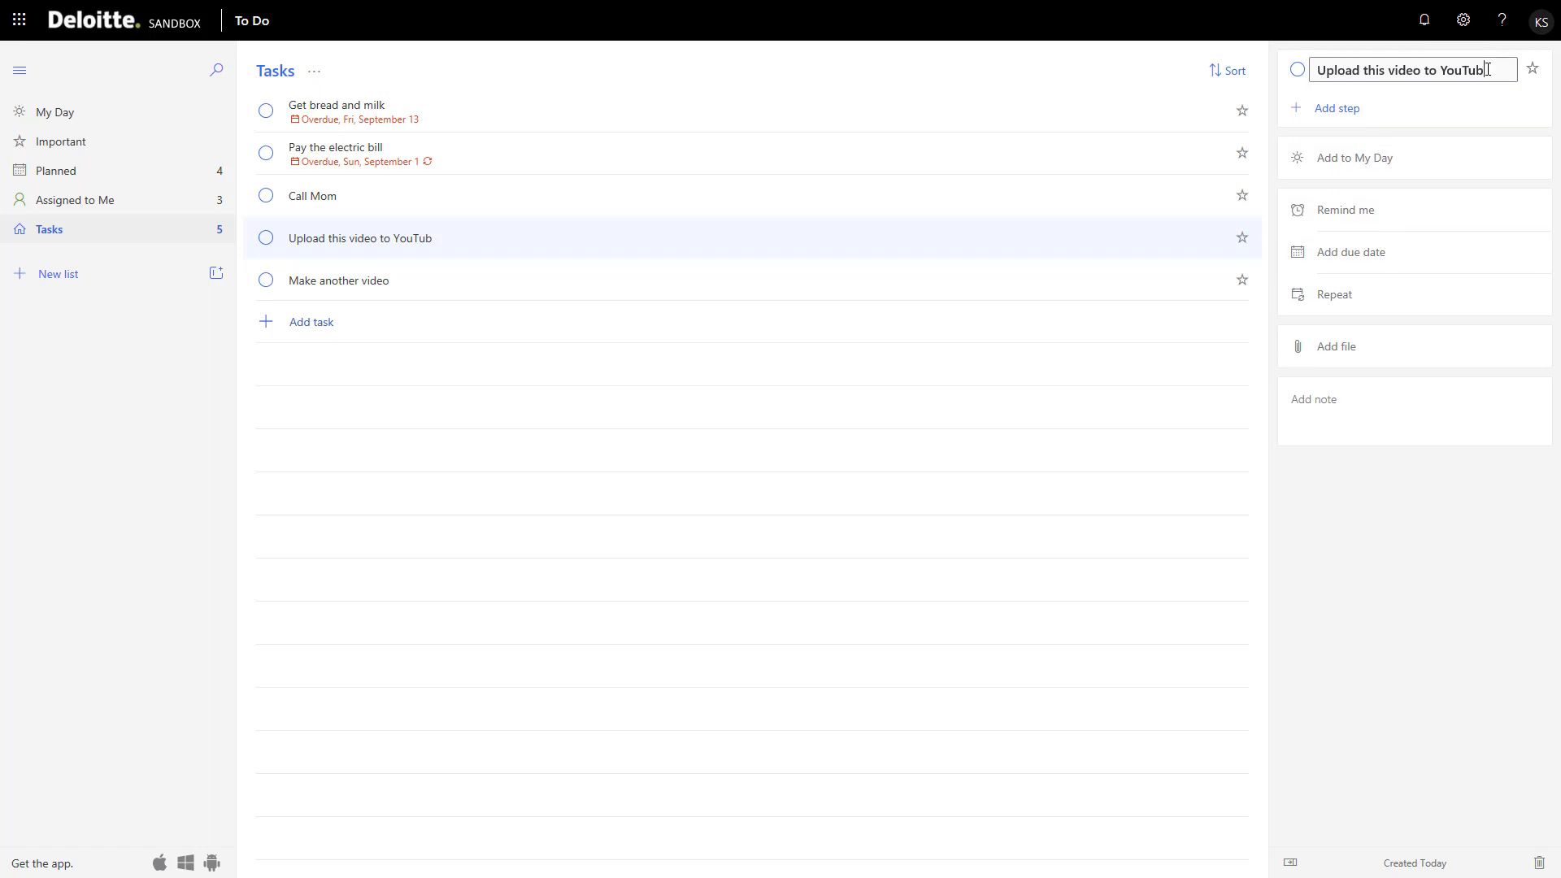
type("e")
key("Return")
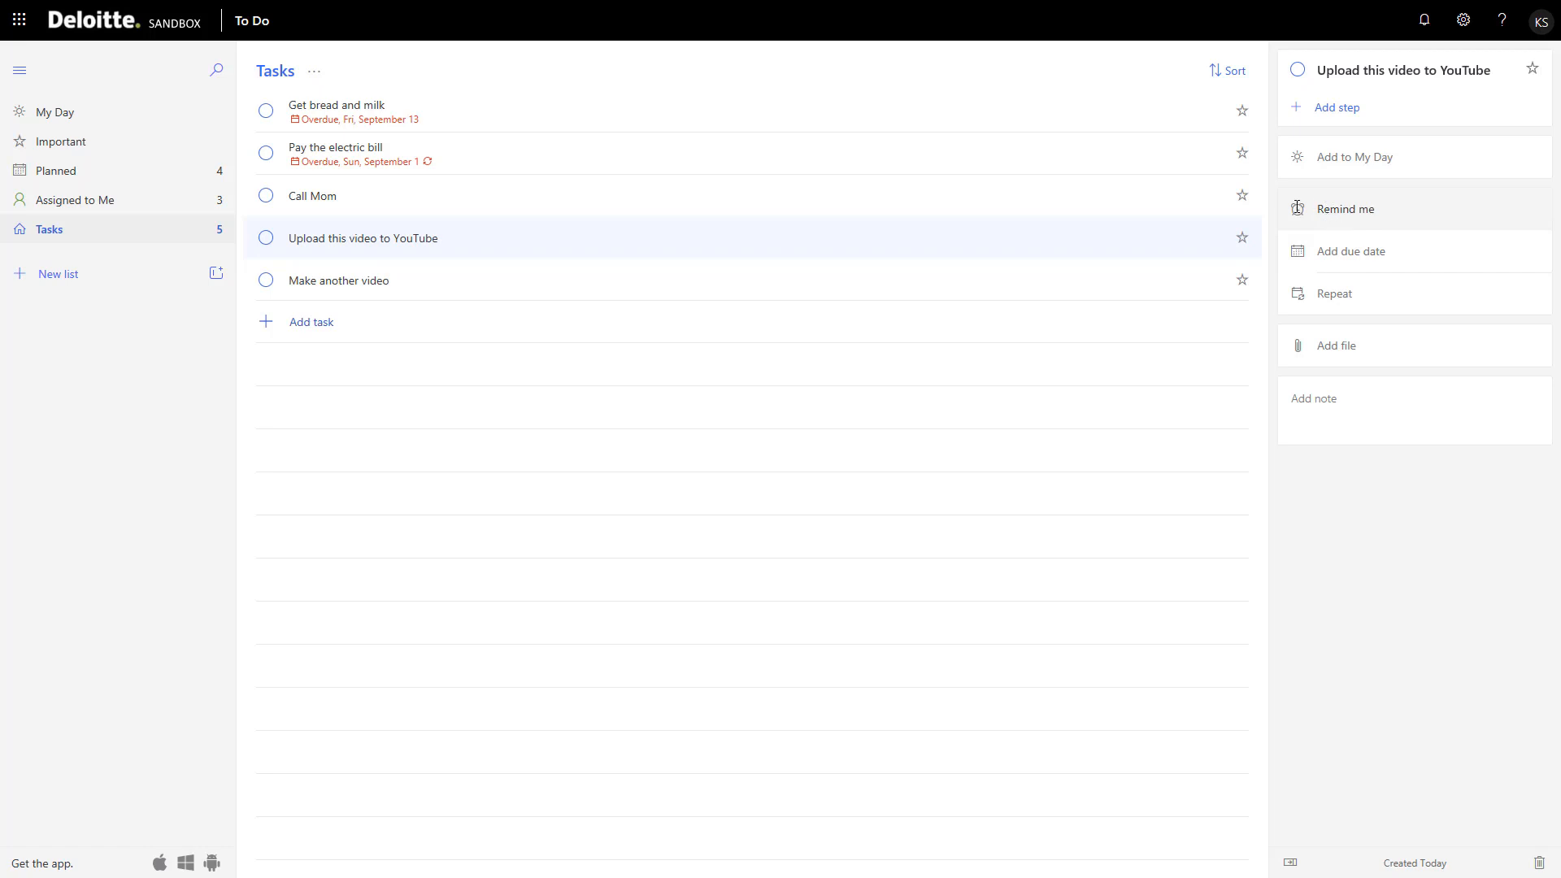
Step: Make the "Upload this video to YouTube" task due tomorrow and set its reminder for later today at 2:00 PM
left_click(1304, 250)
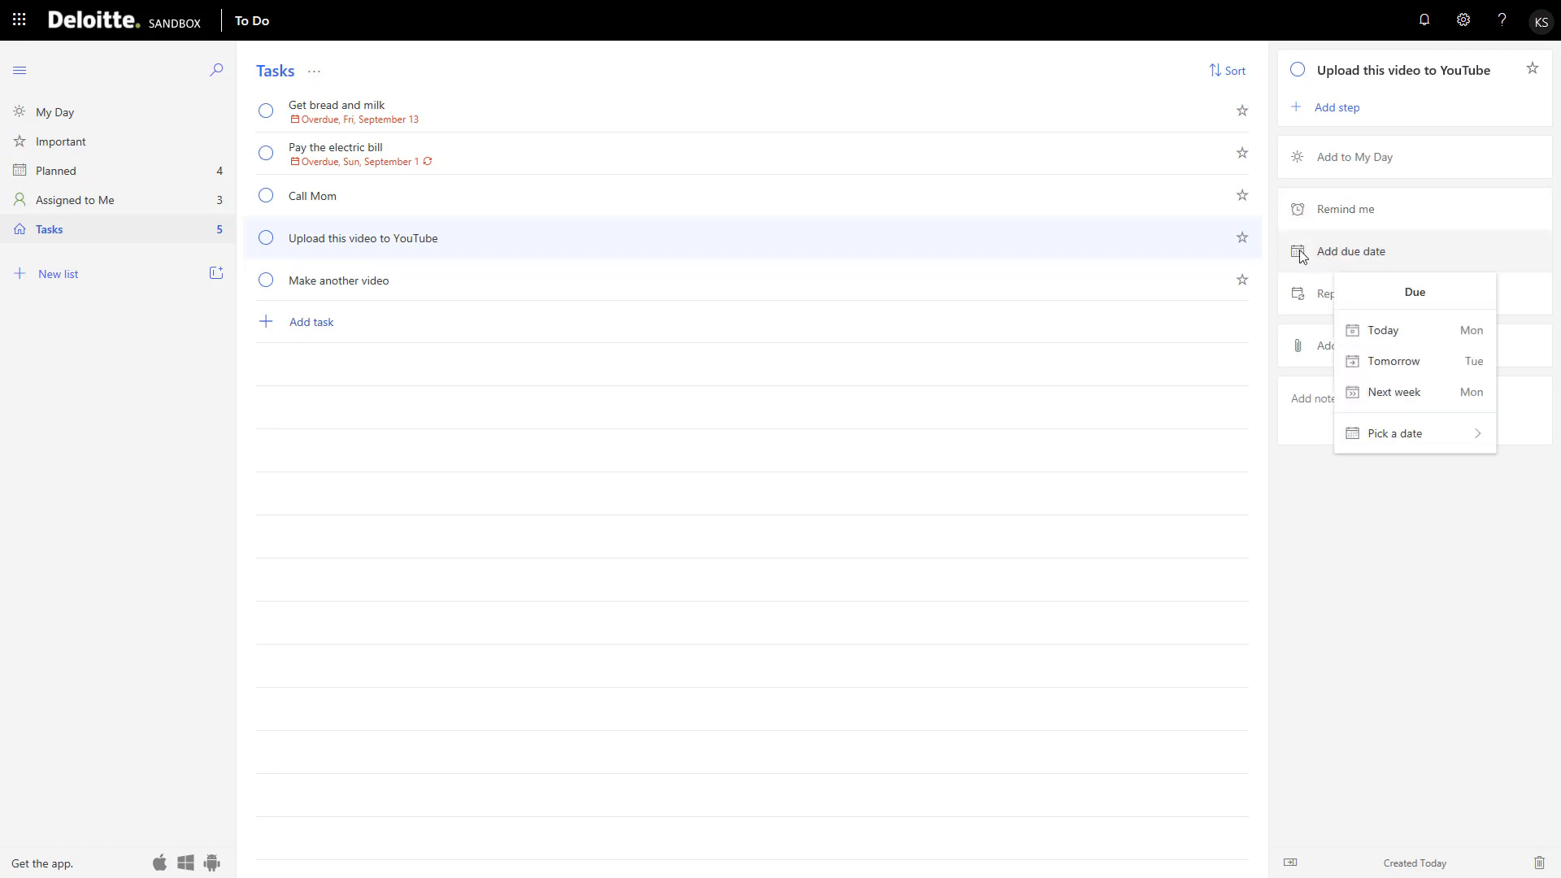
left_click(1386, 360)
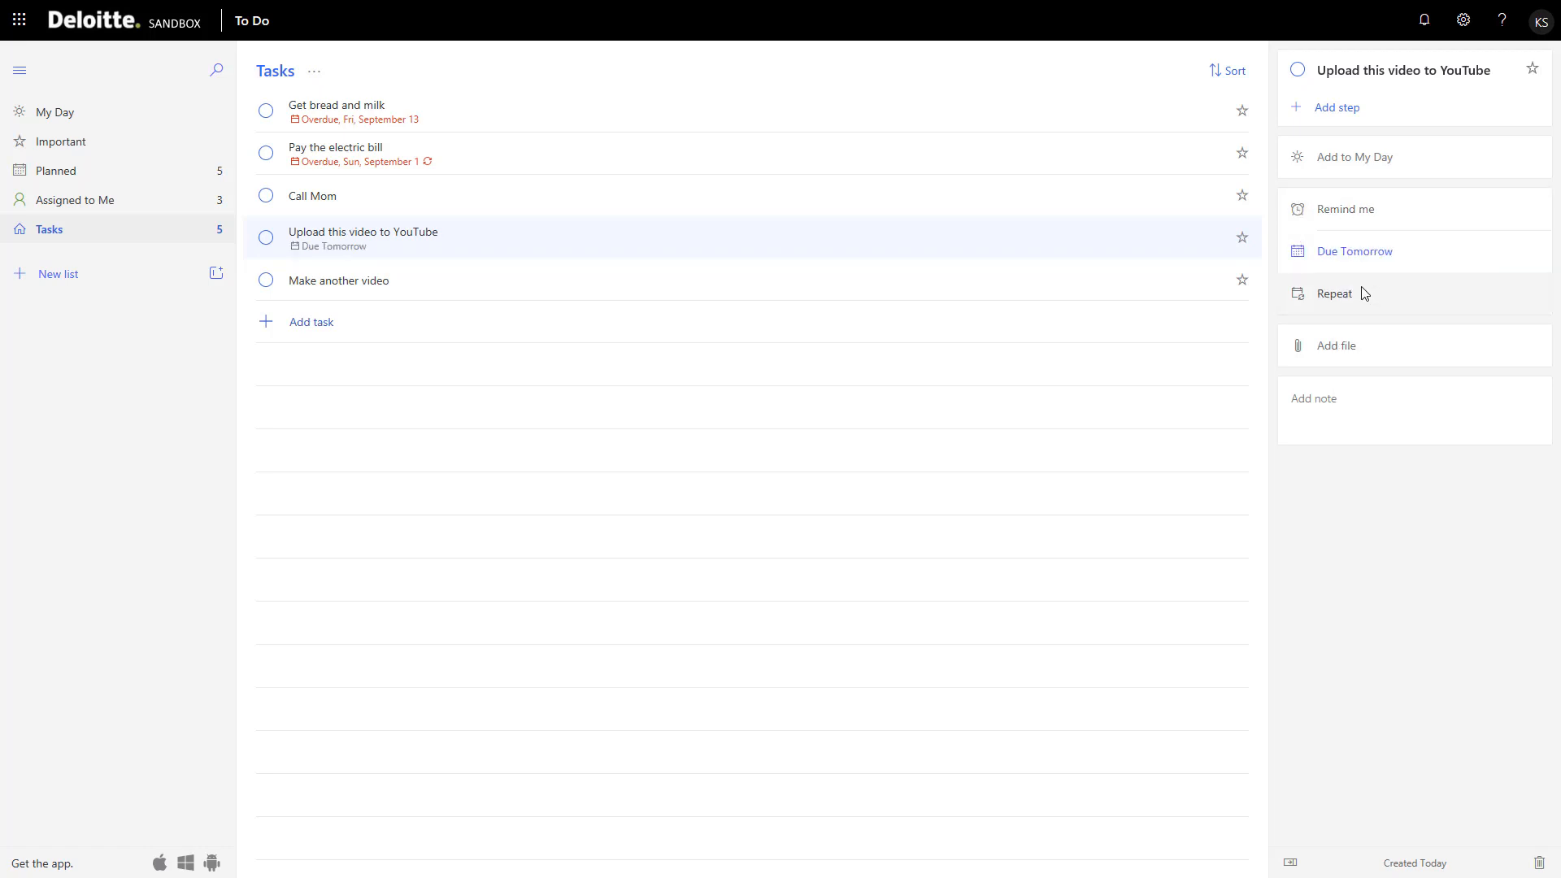
left_click(1340, 211)
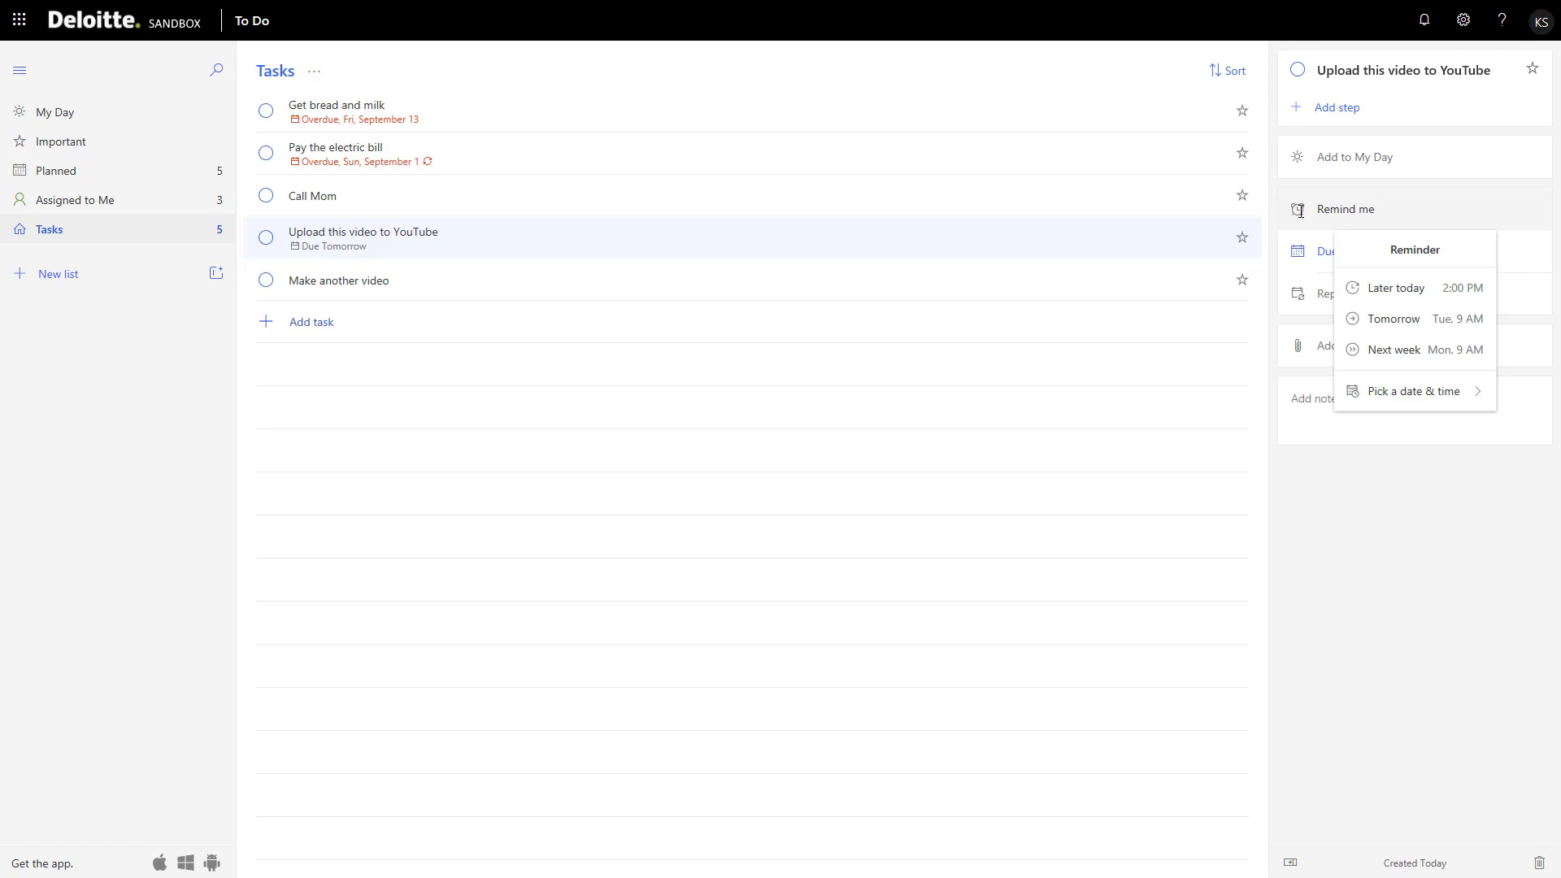
left_click(1379, 291)
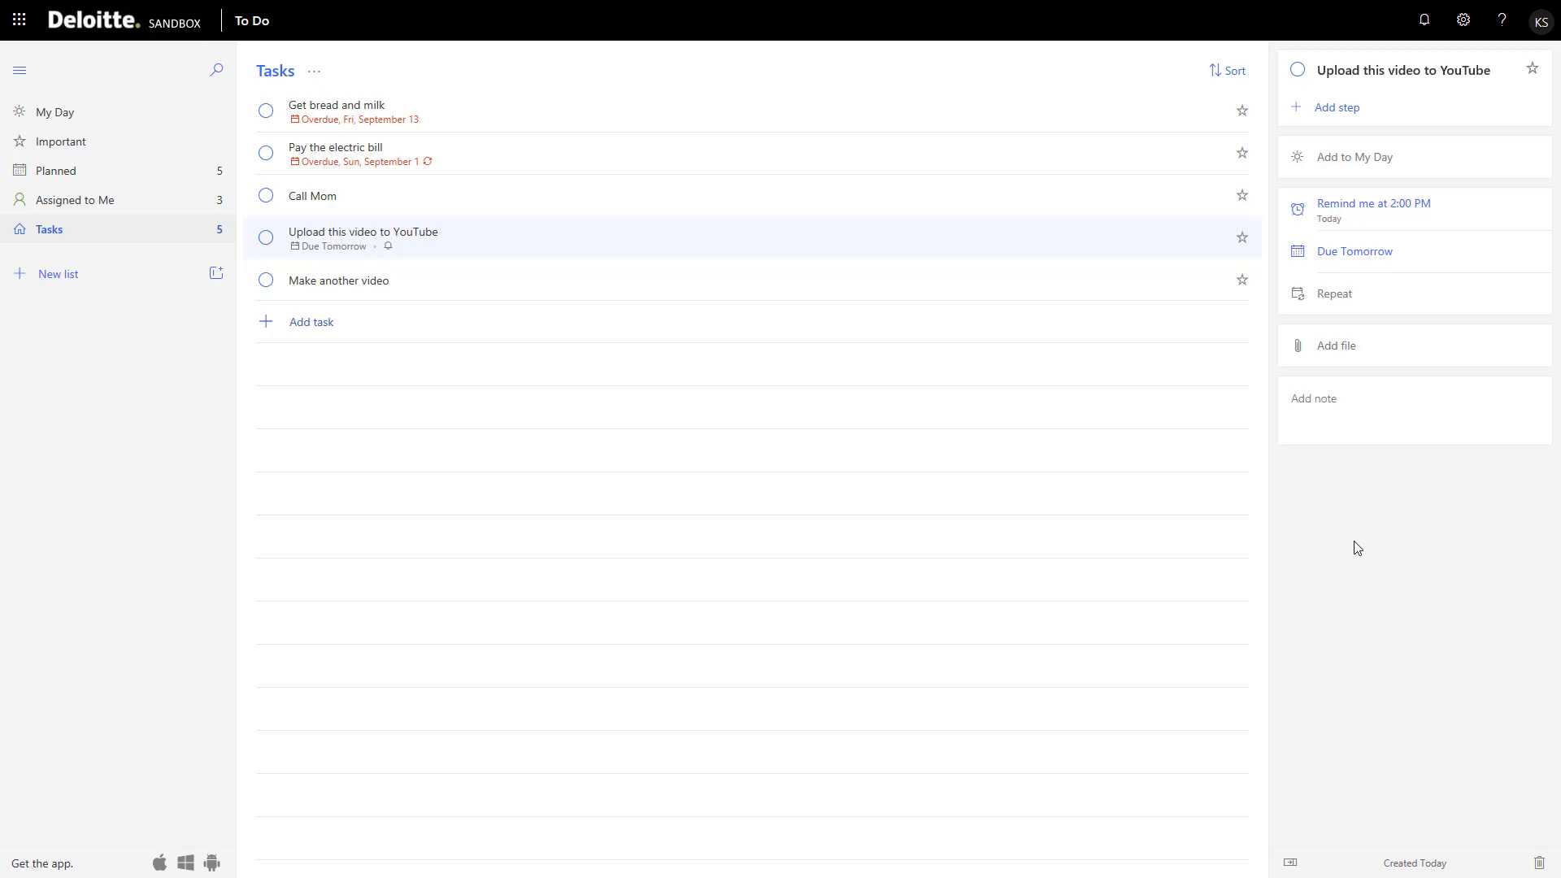
Step: Add the steps "Compile the video" and "Edit the video" to the "Upload this video to YouTube" task
left_click(1327, 104)
type("Compile the video")
key("Return")
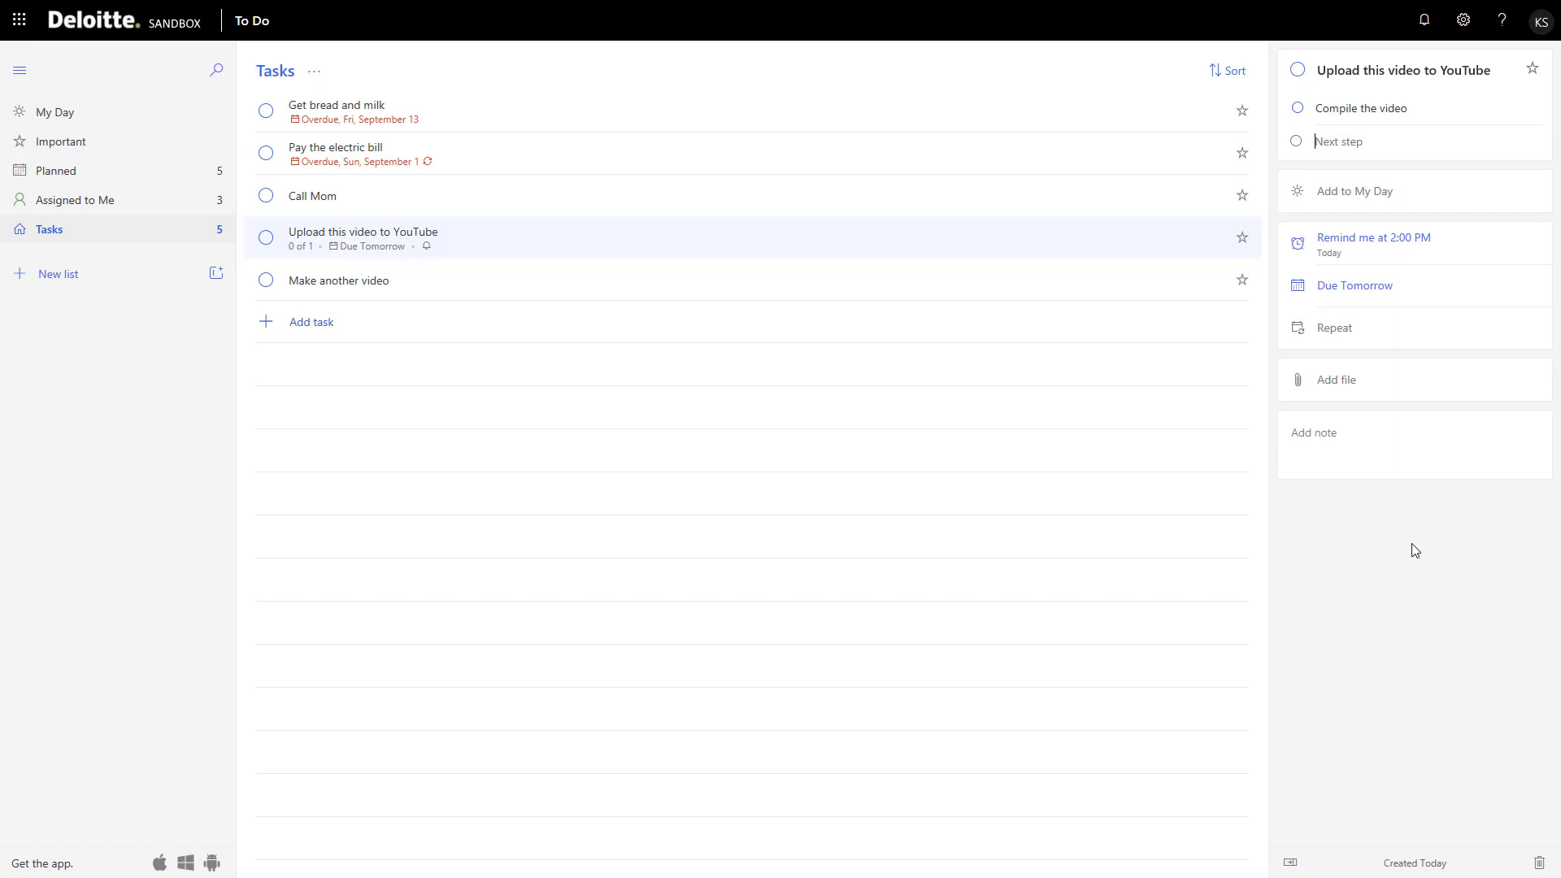
type("Edit the video")
key("Return")
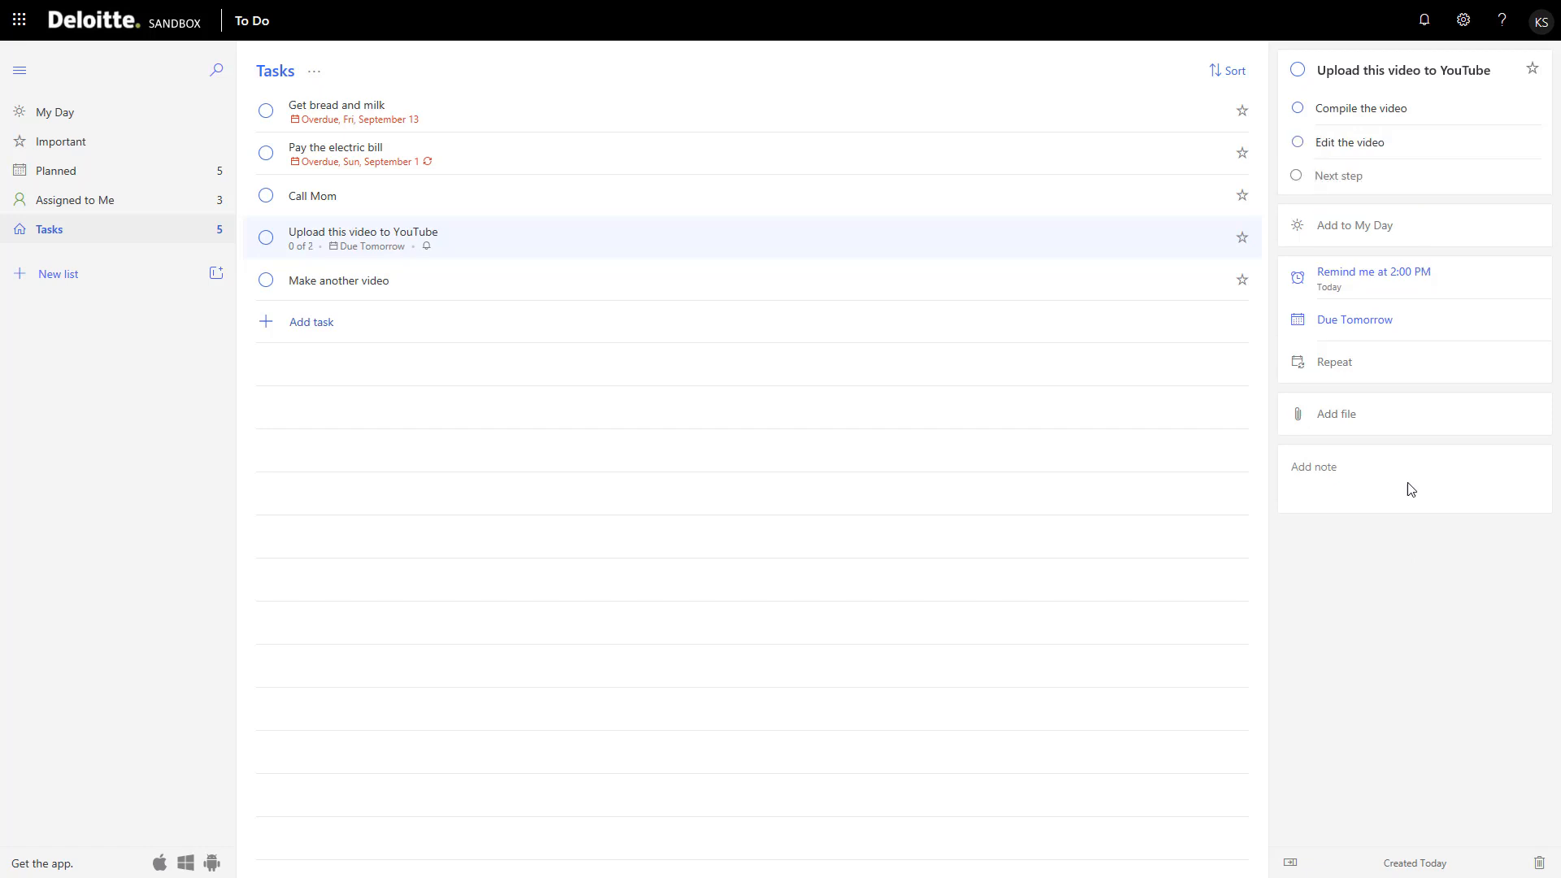
left_click(1365, 562)
Step: Mark both steps of the video upload task as completed, and reopen them
left_click(1298, 142)
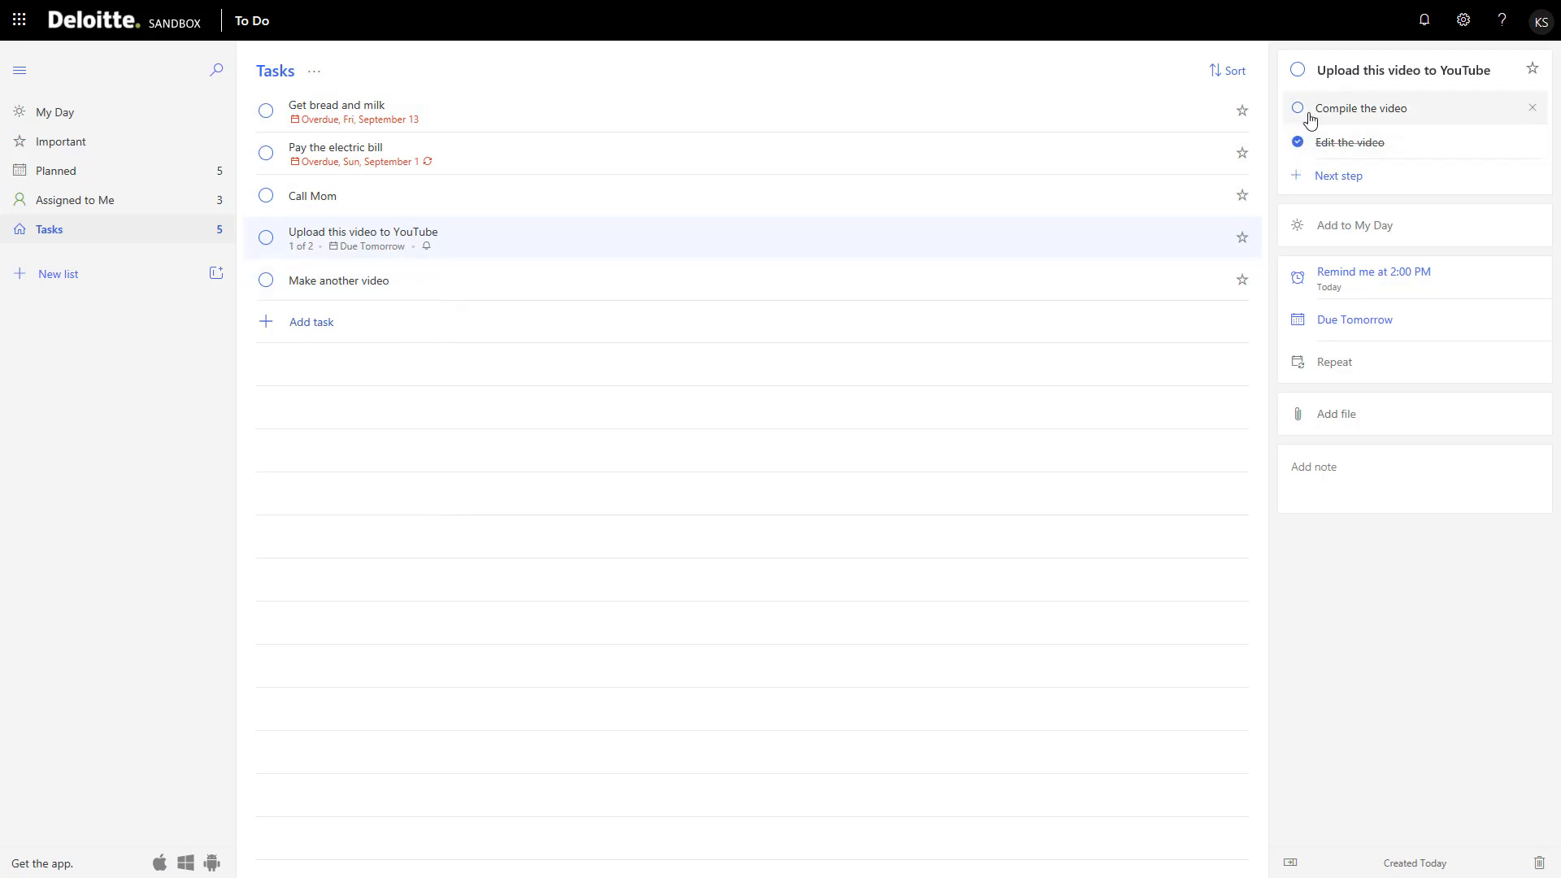
left_click(1300, 110)
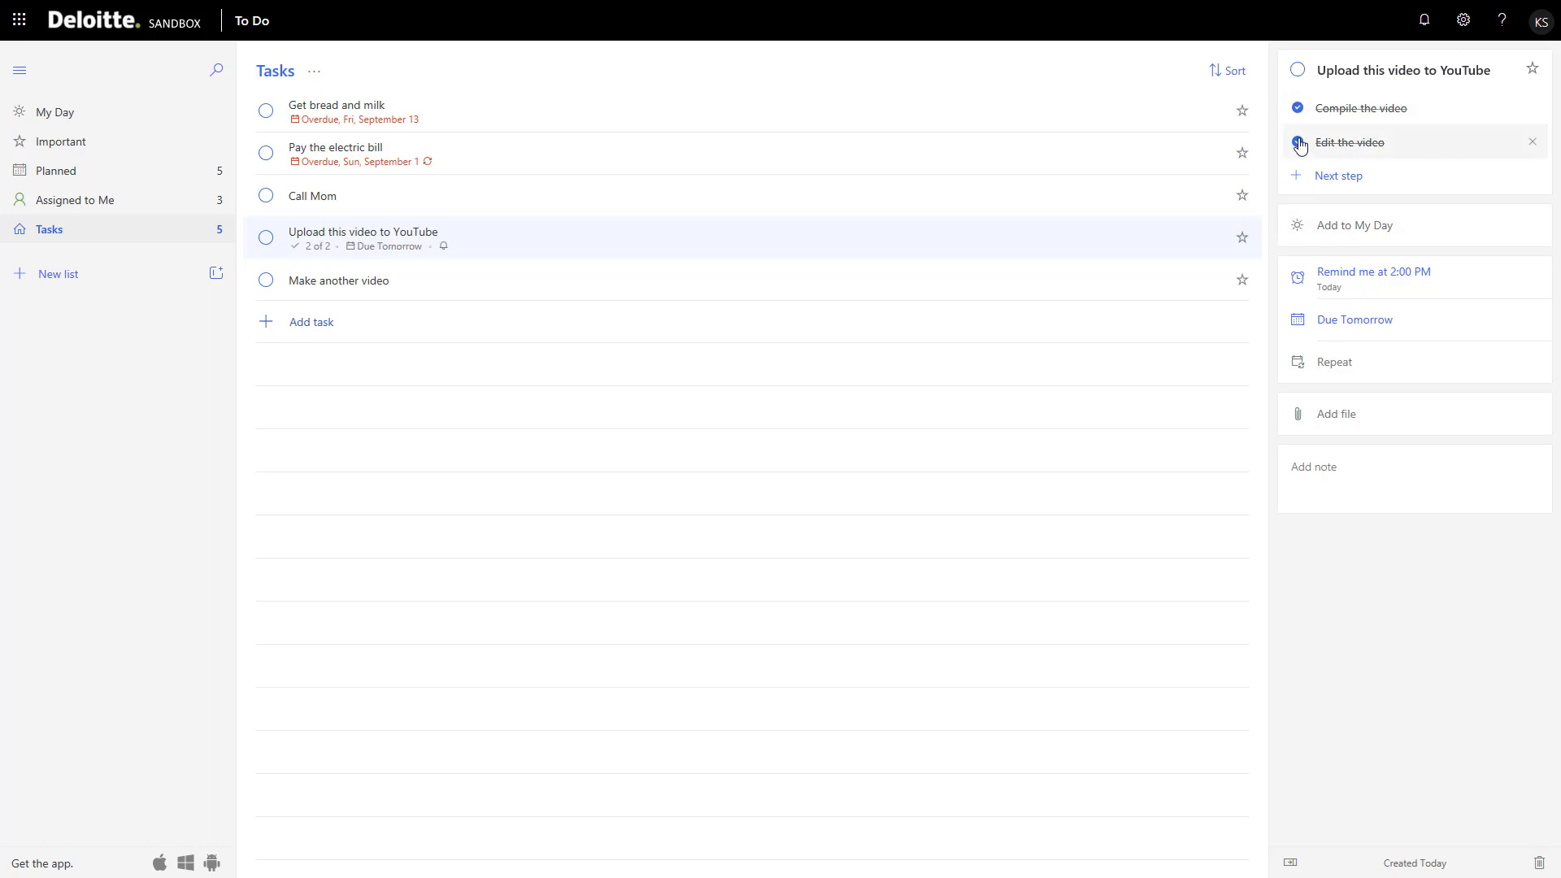
left_click(1299, 144)
left_click(1297, 108)
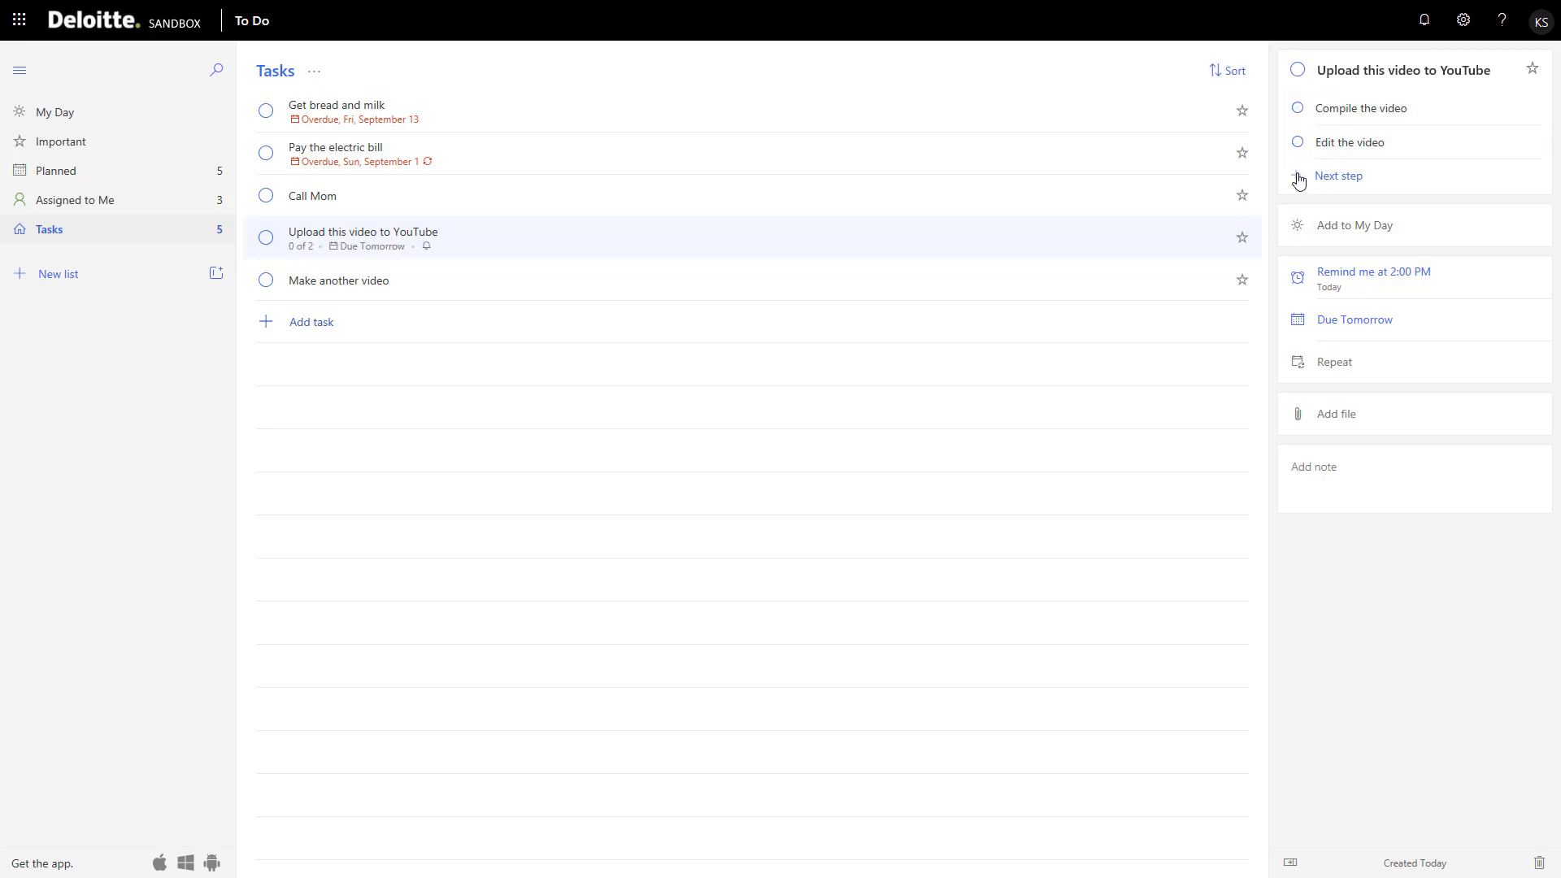
Step: Complete the "Compile the video" step, and reorder the last three tasks as Make another video, Call Mom, Upload this video to YouTube
left_click(1298, 109)
left_click_drag(397, 293, 329, 270)
left_click(358, 277)
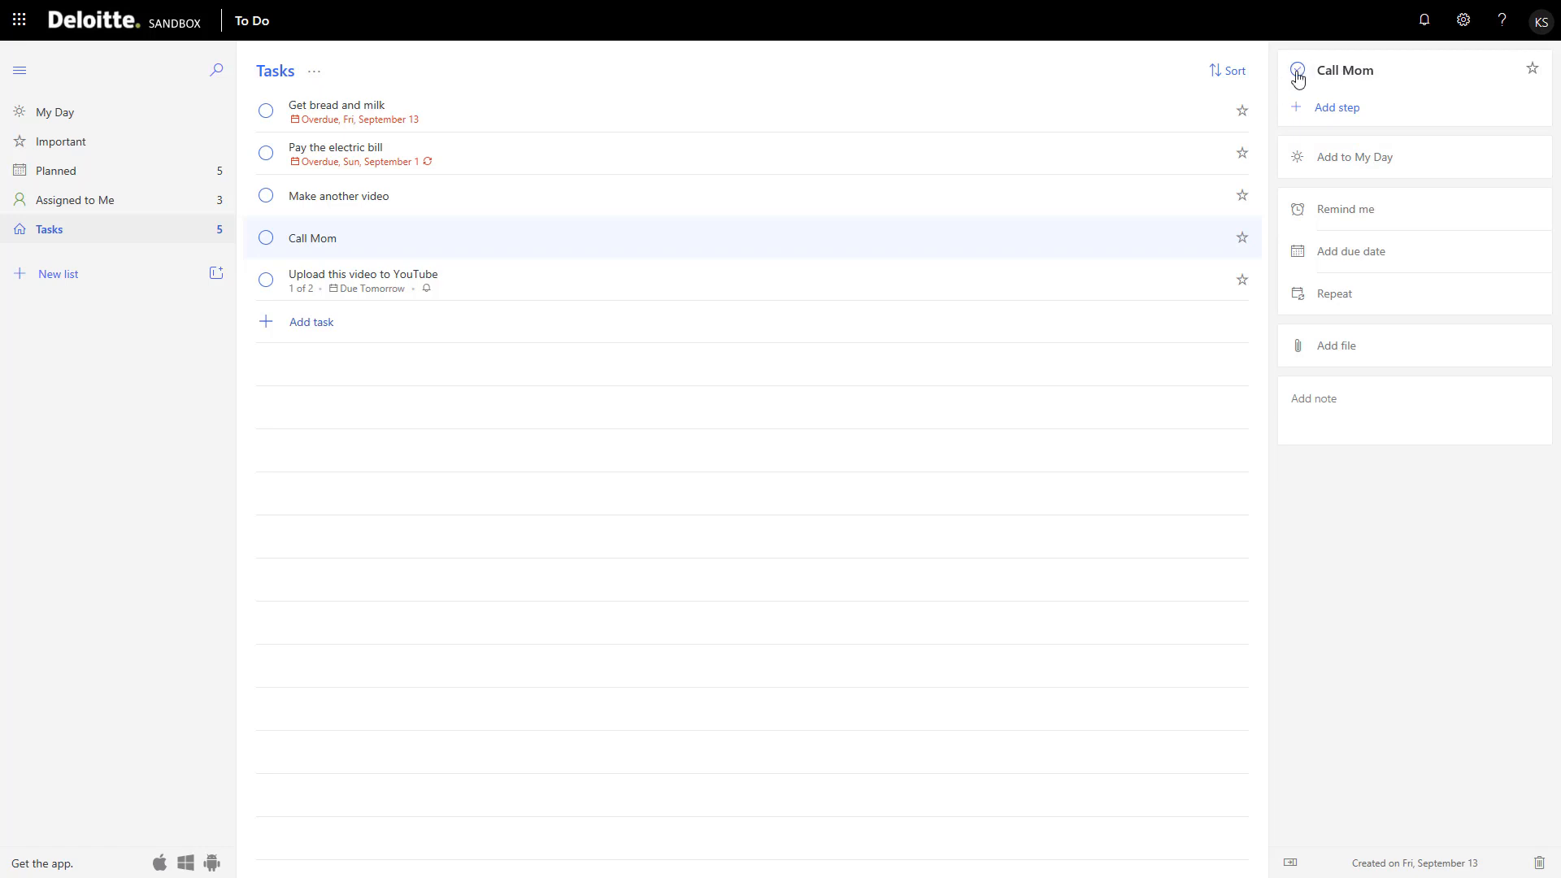
Step: Mark the Call Mom task as important and add the "Upload this video to YouTube" task to My Day
left_click(1243, 241)
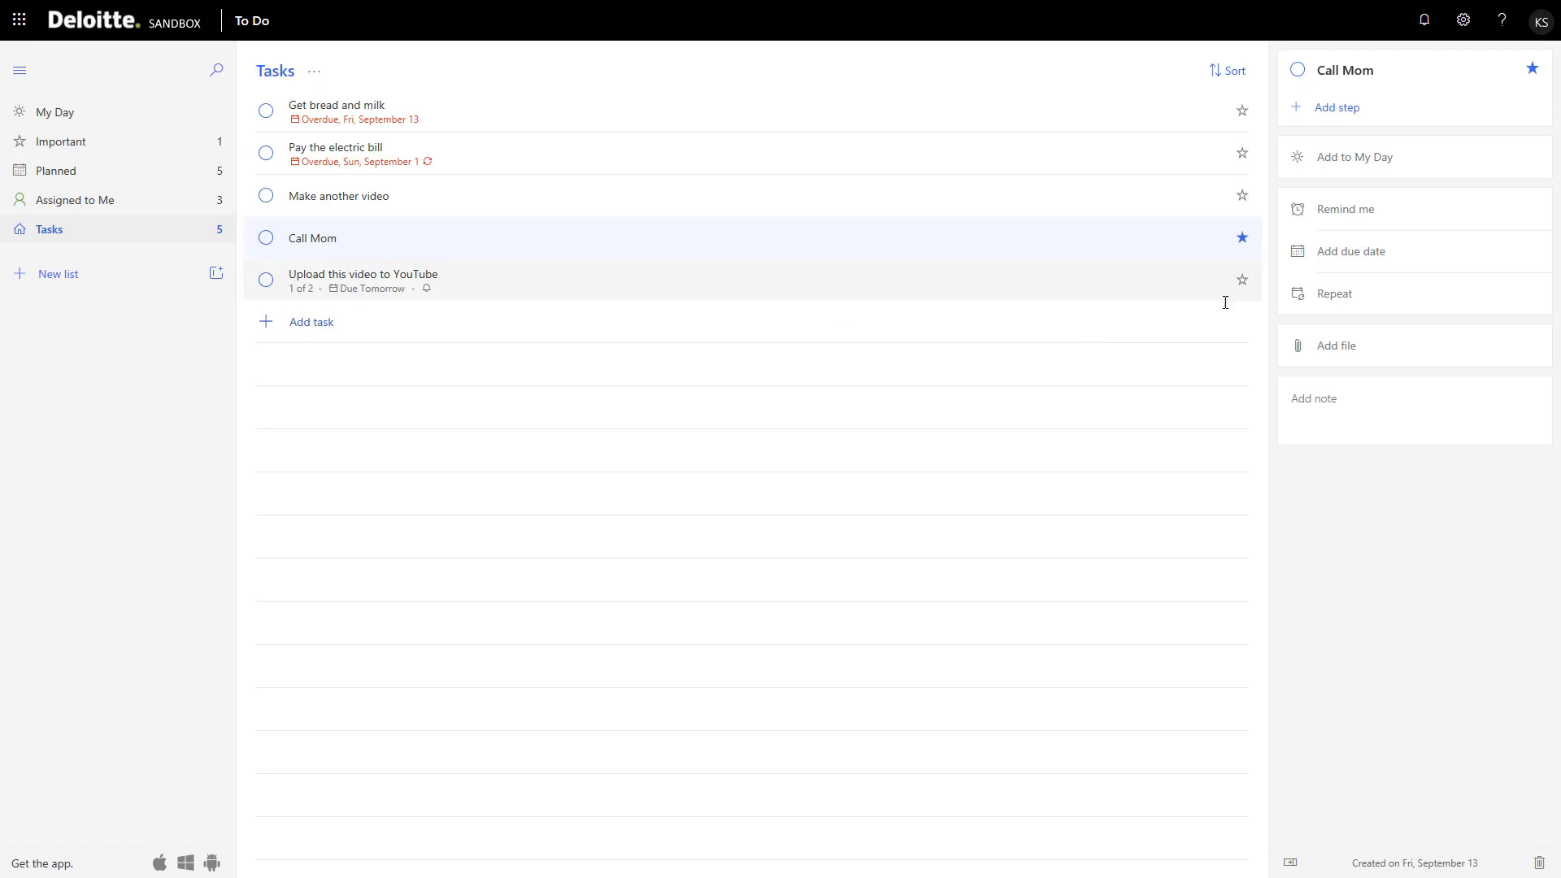
left_click(1125, 293)
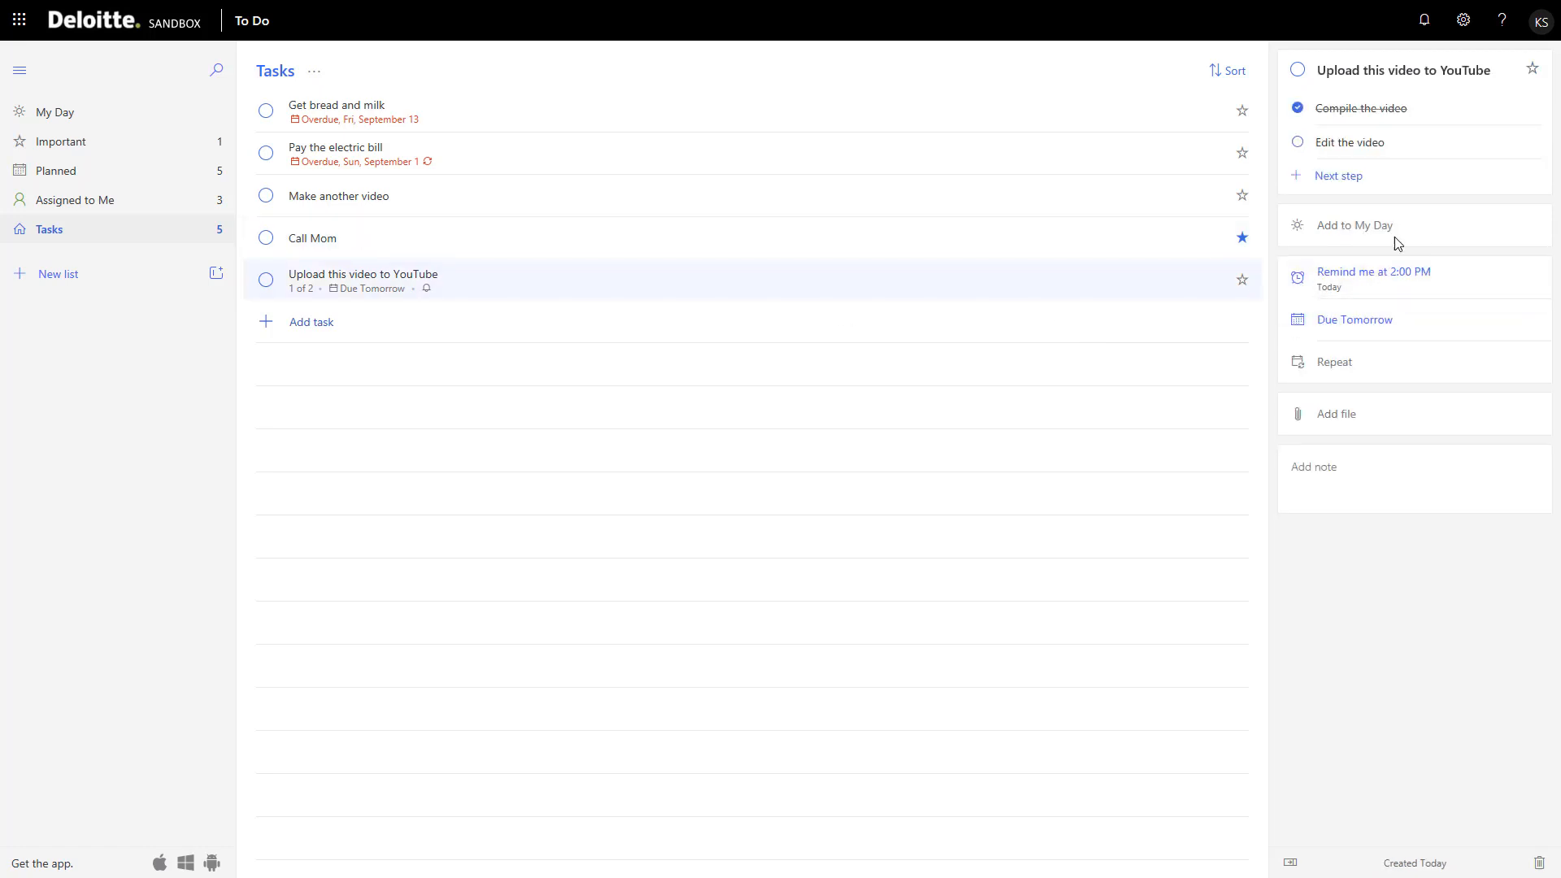
left_click(1364, 226)
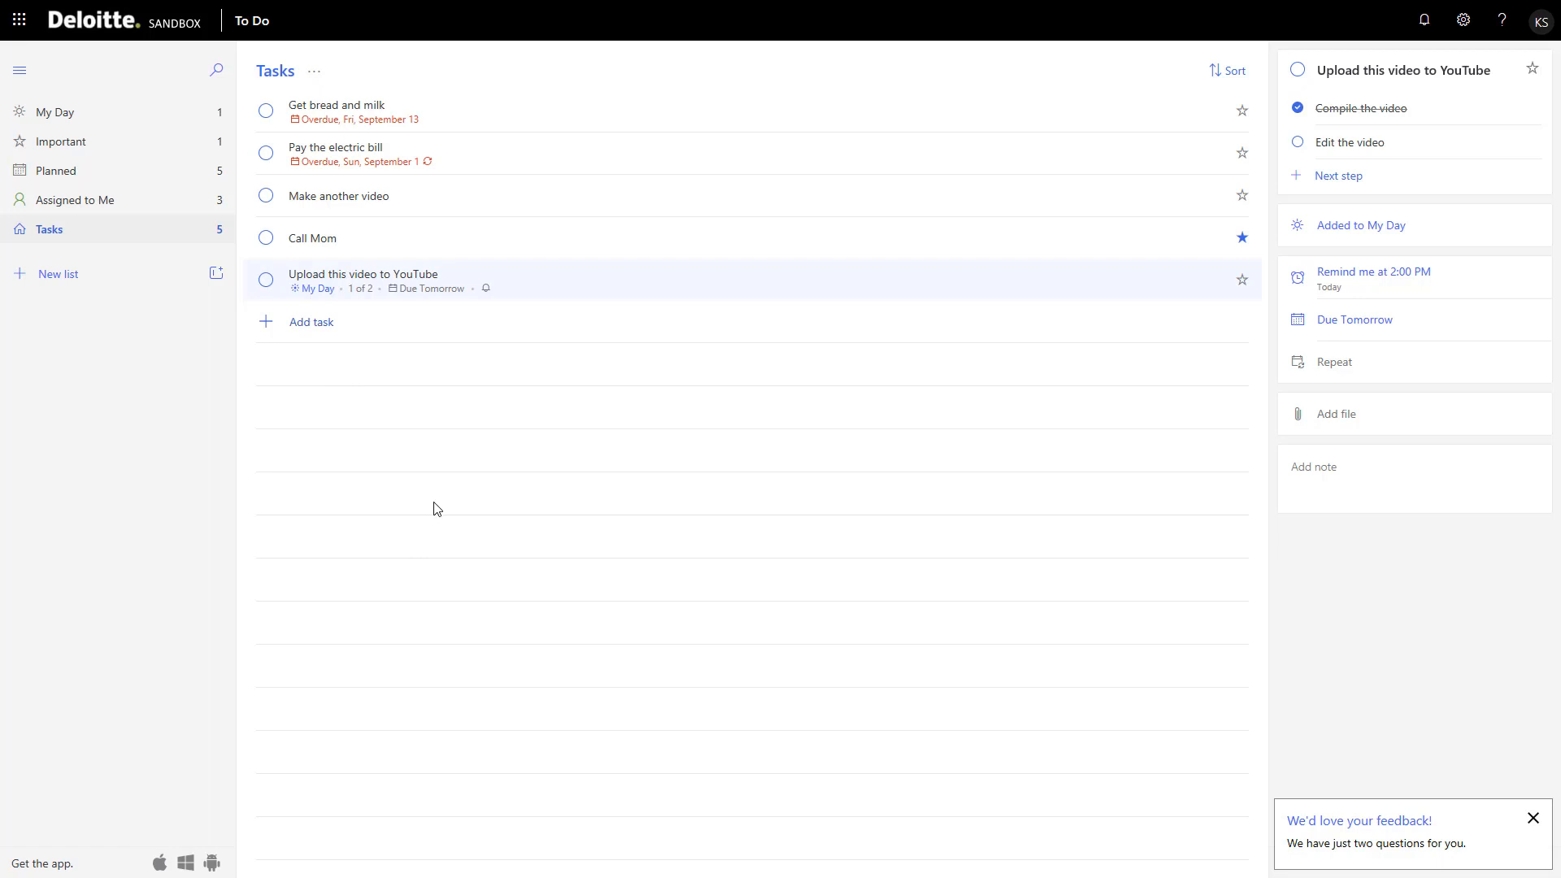
Step: Examine which tasks appear in the My Day, Important, Tasks and Planned lists
left_click(80, 121)
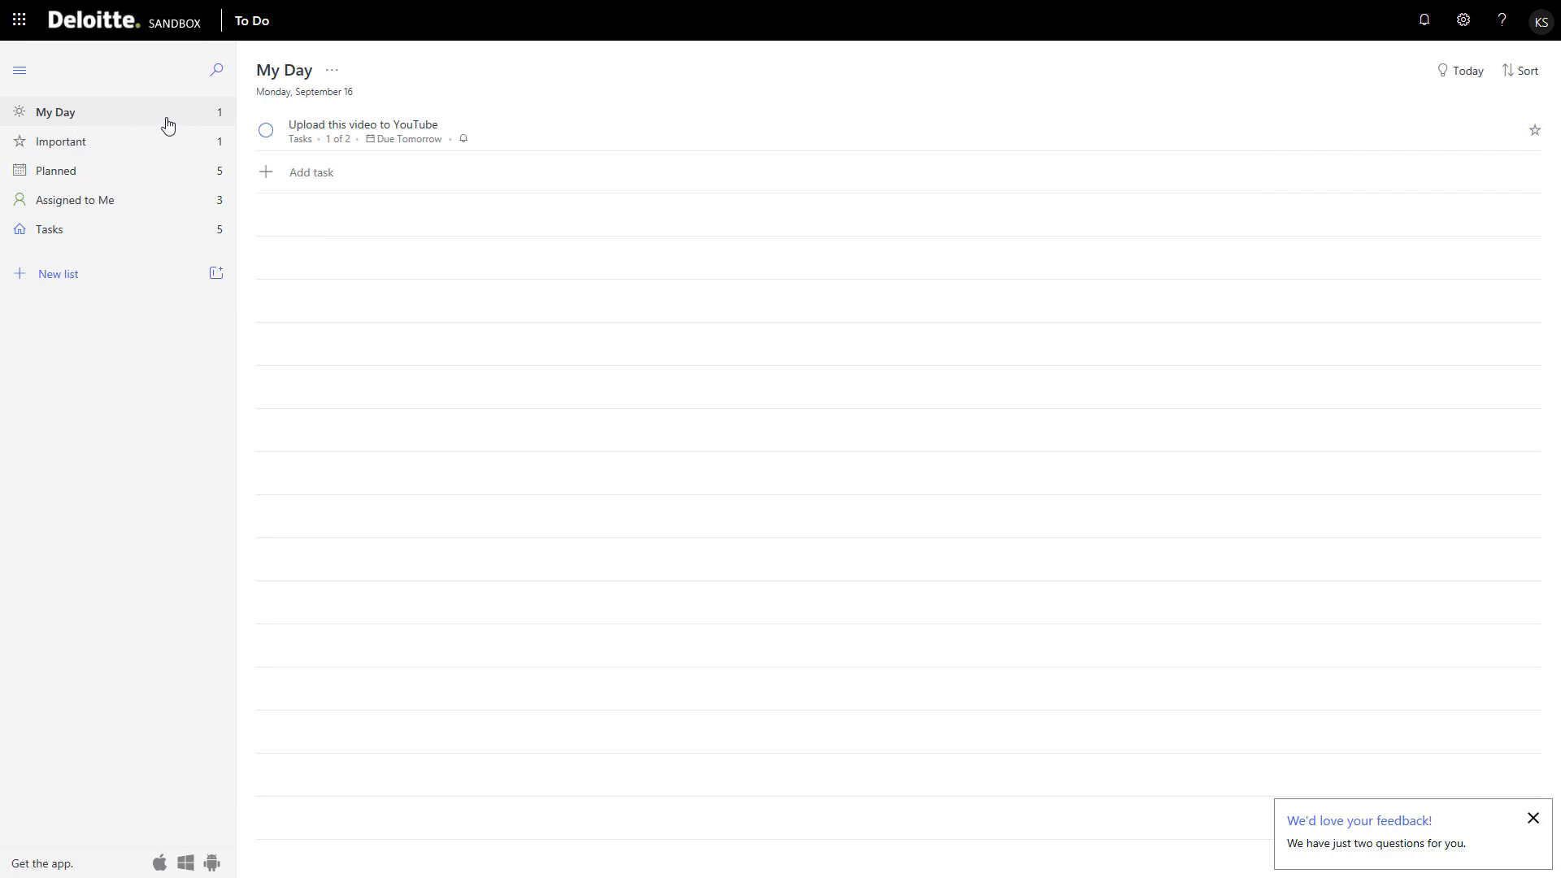
left_click(126, 147)
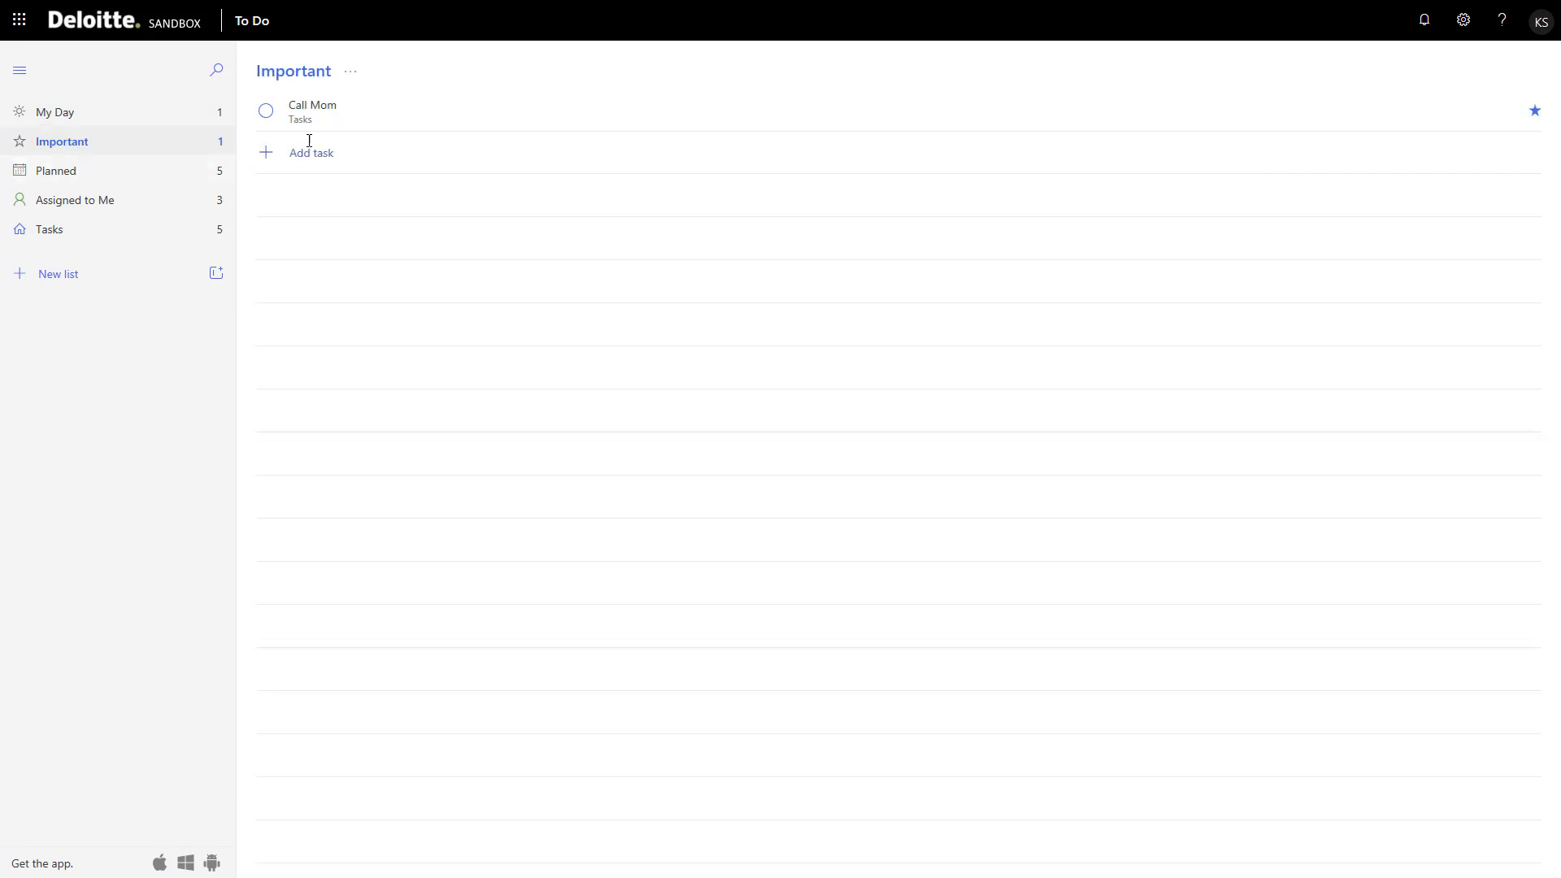
left_click(66, 120)
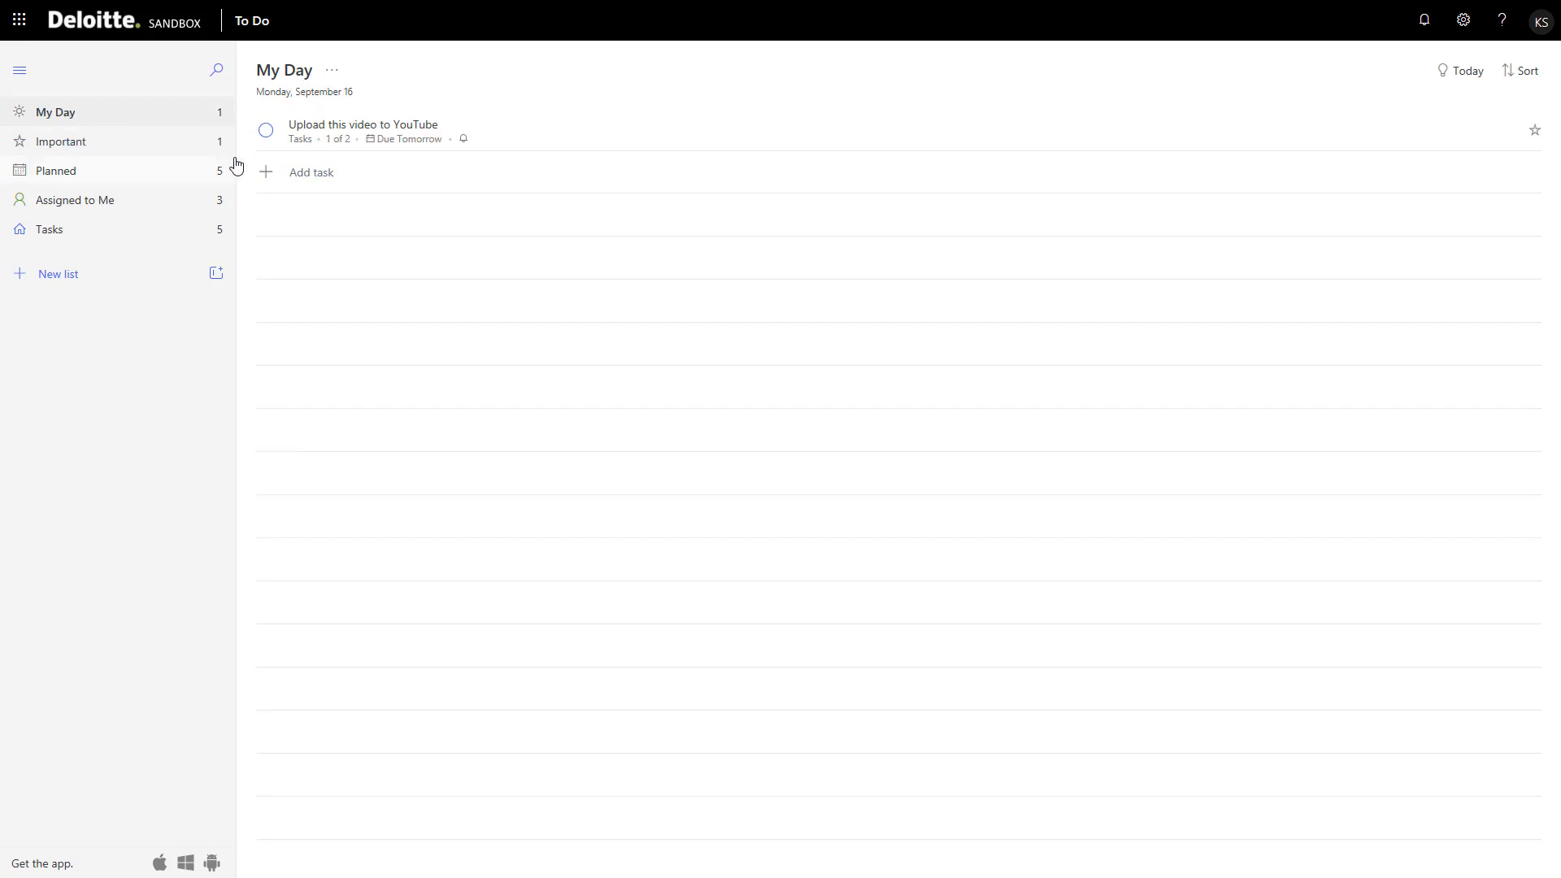
left_click(153, 236)
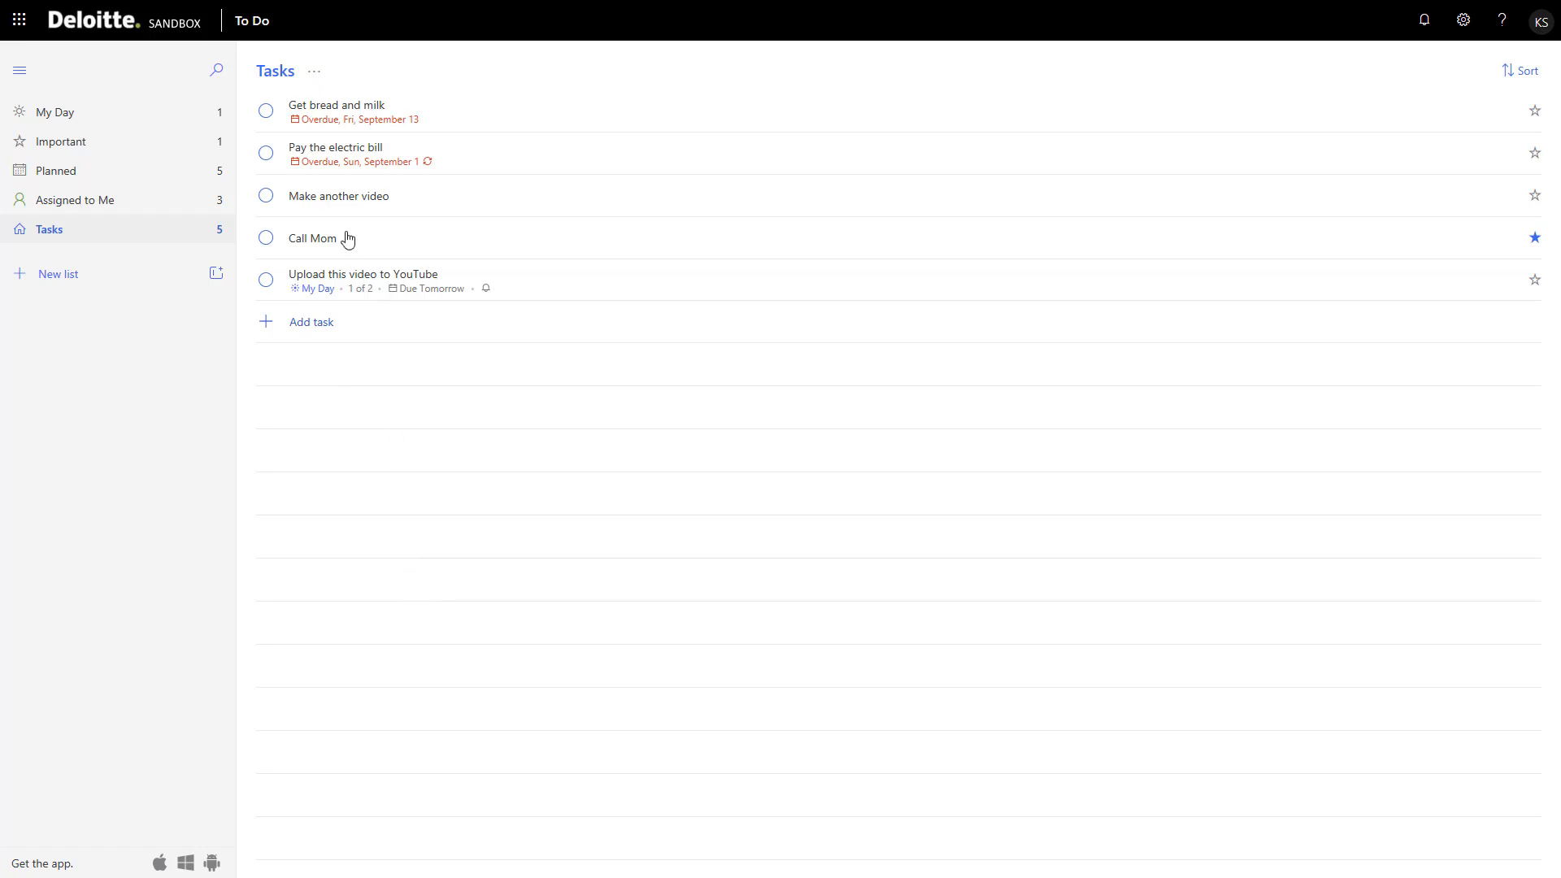
left_click(104, 120)
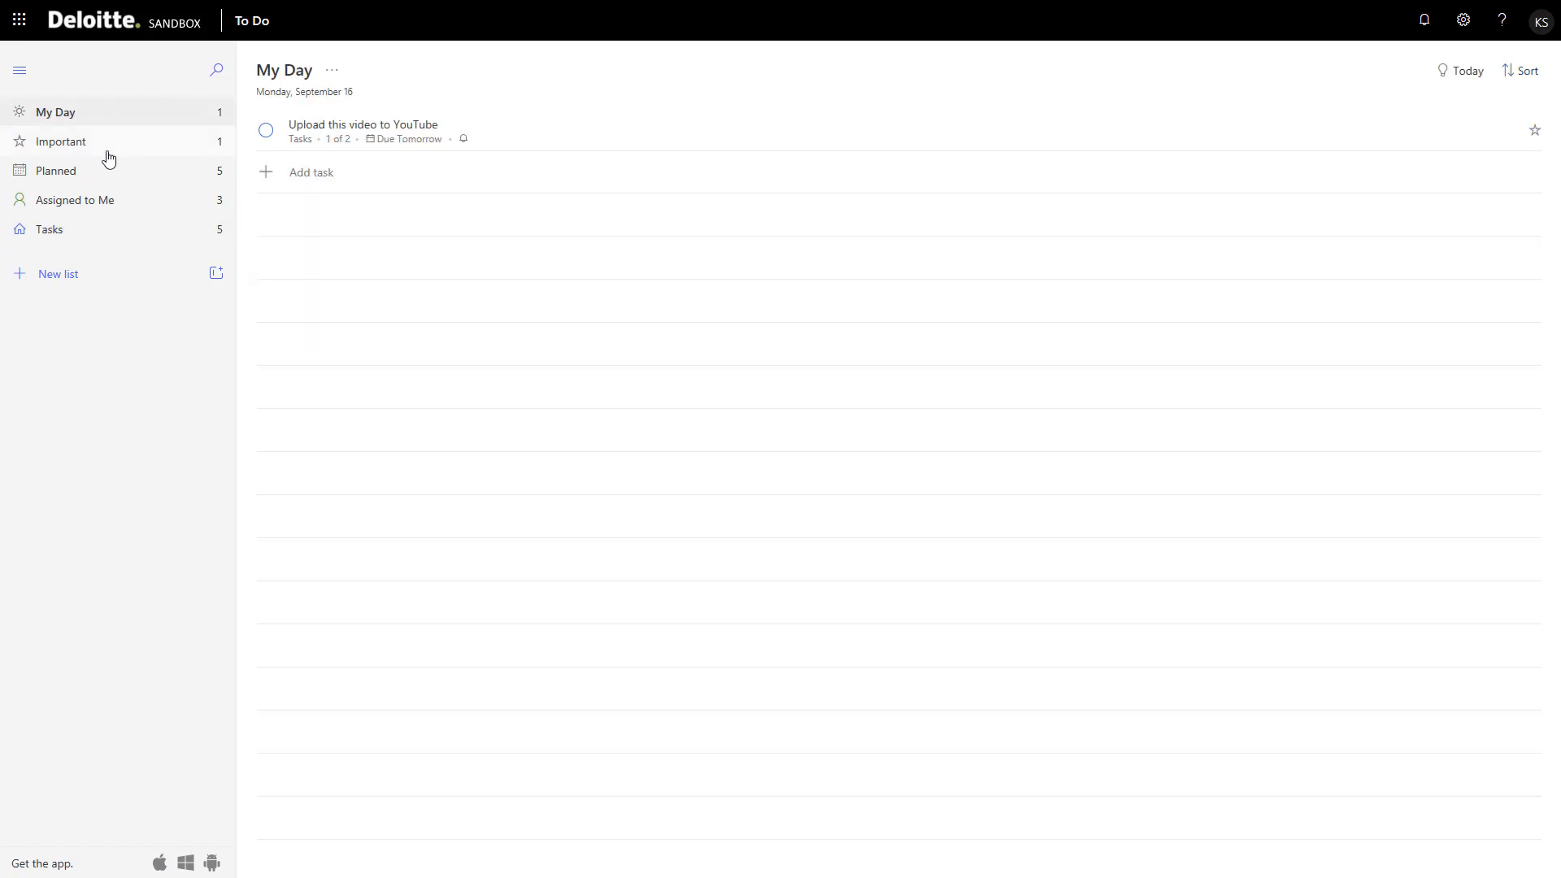
left_click(139, 148)
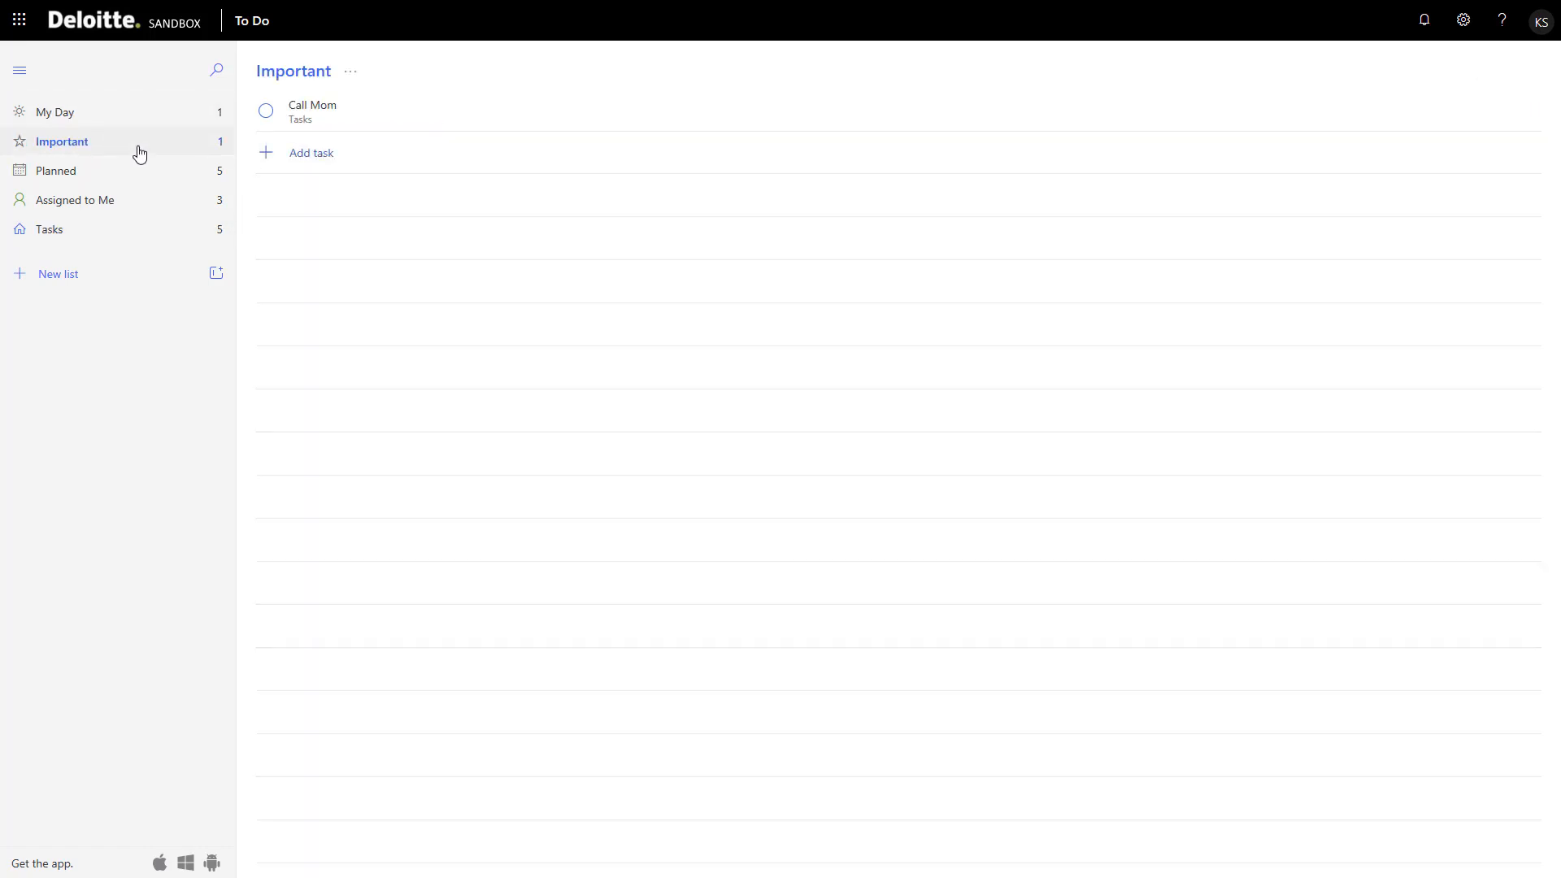
left_click(115, 235)
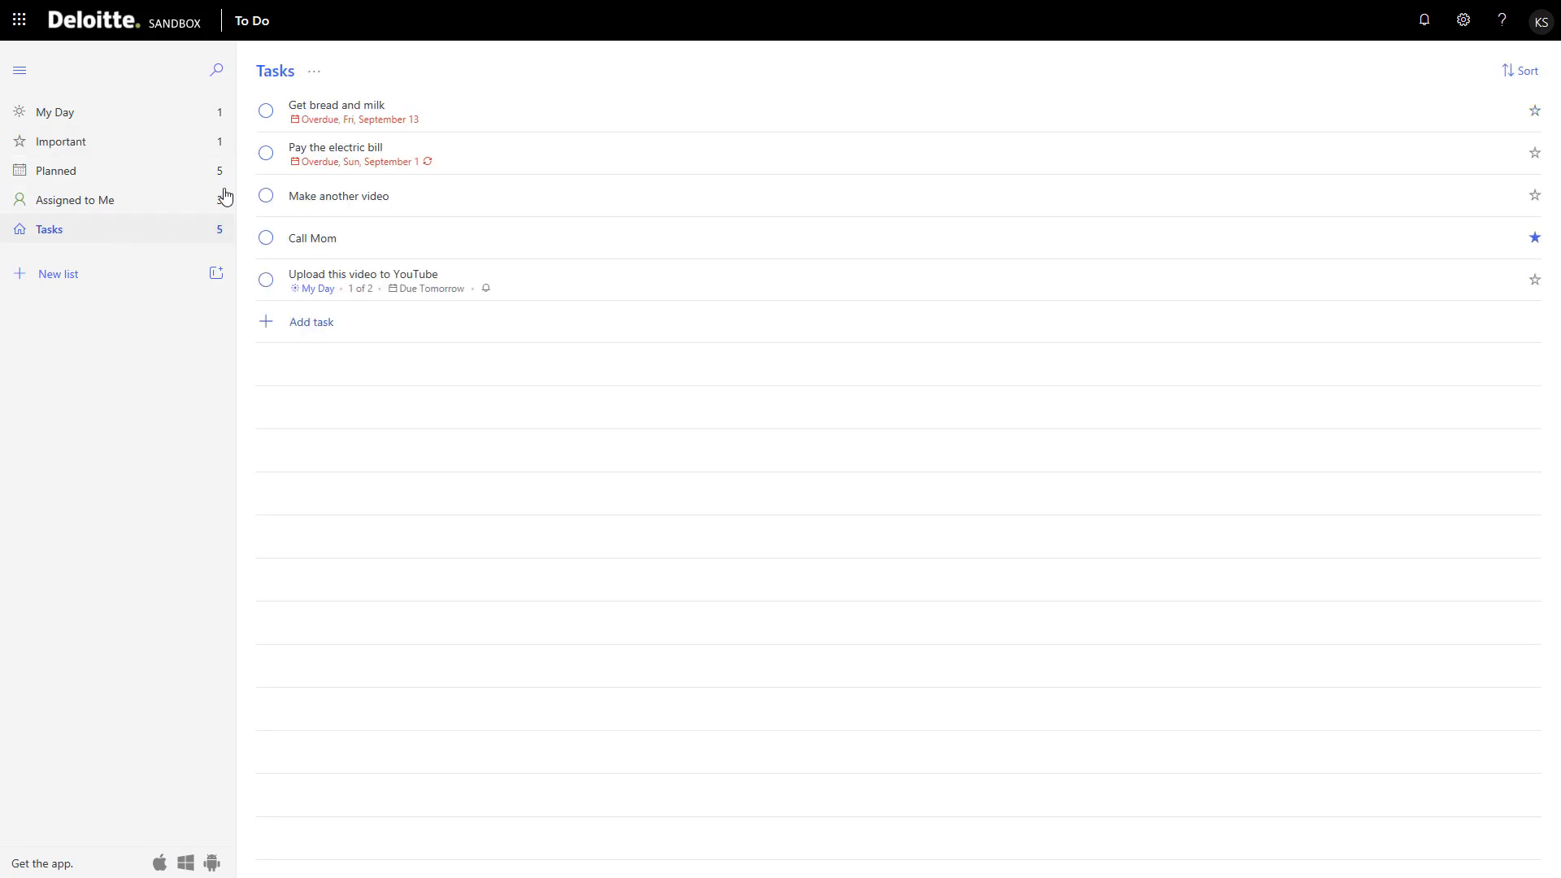
left_click(96, 120)
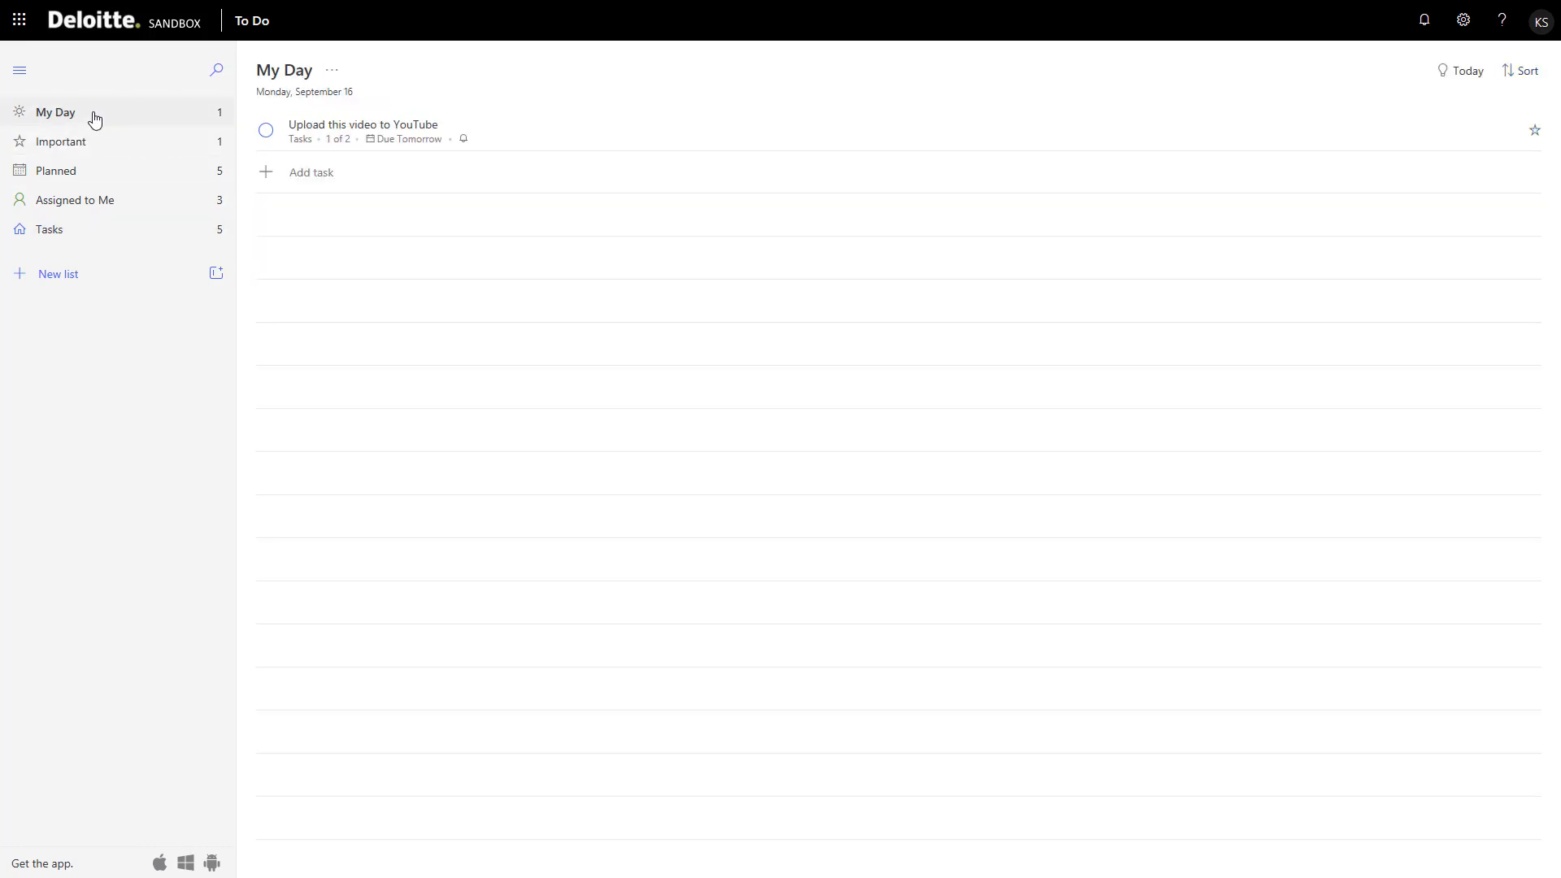
left_click(118, 152)
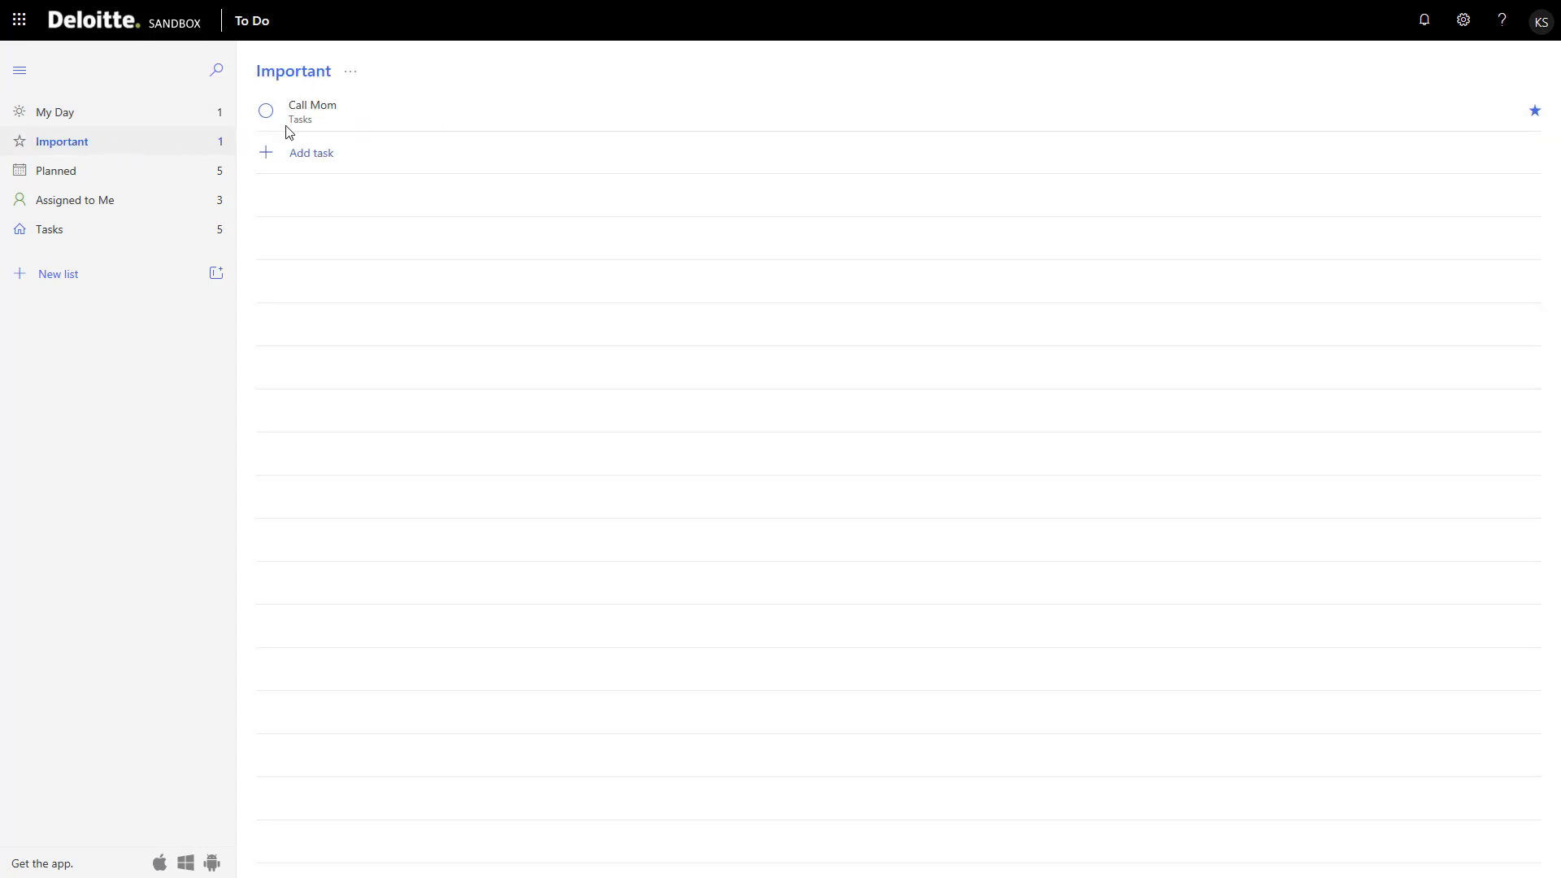
left_click(85, 116)
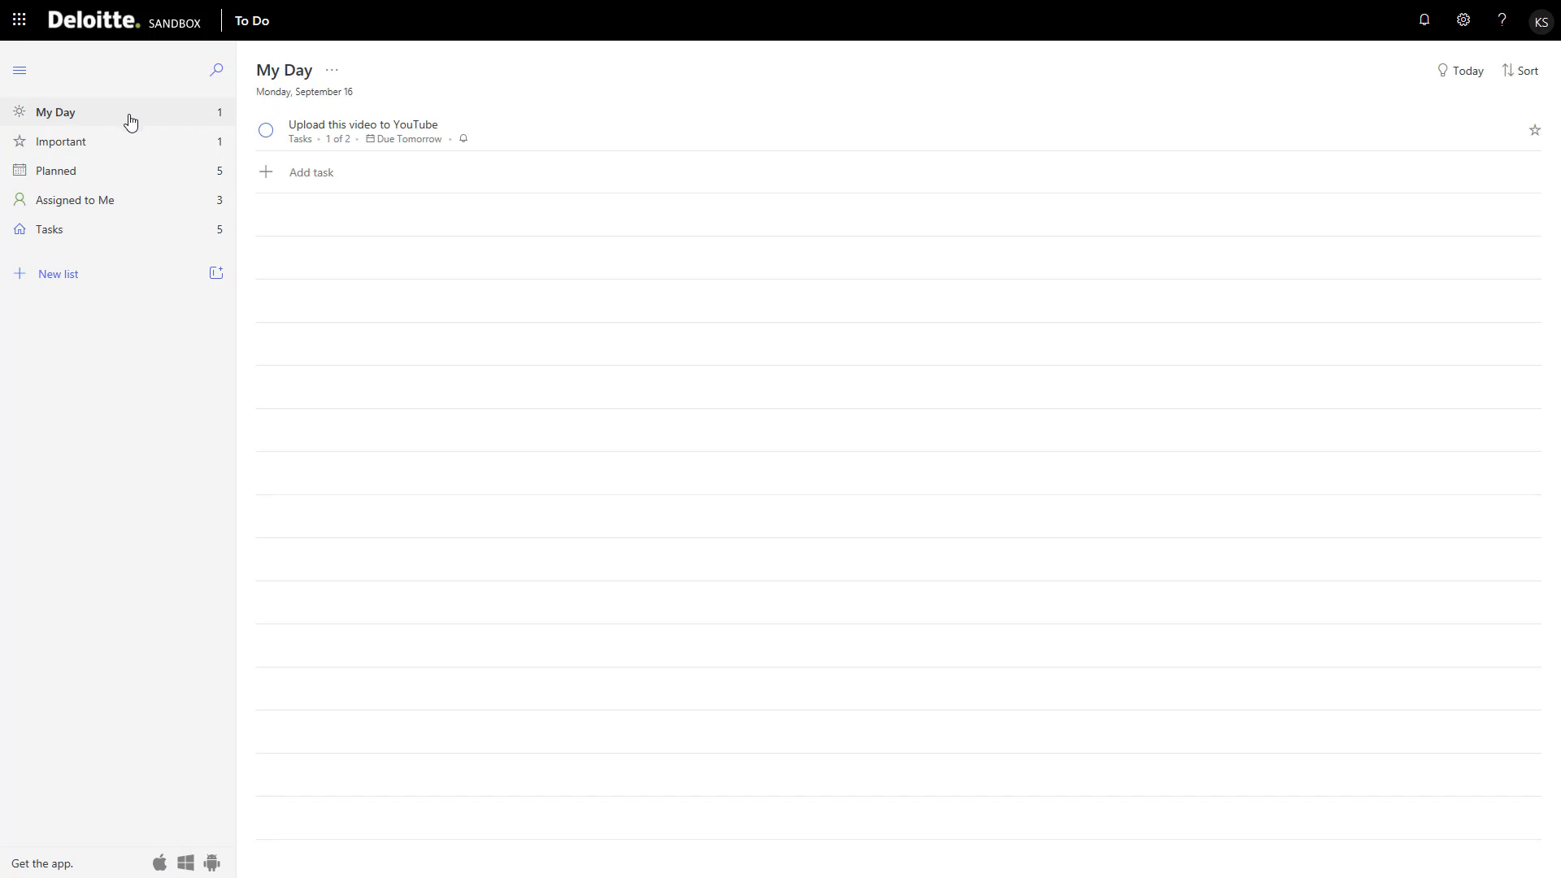
left_click(156, 232)
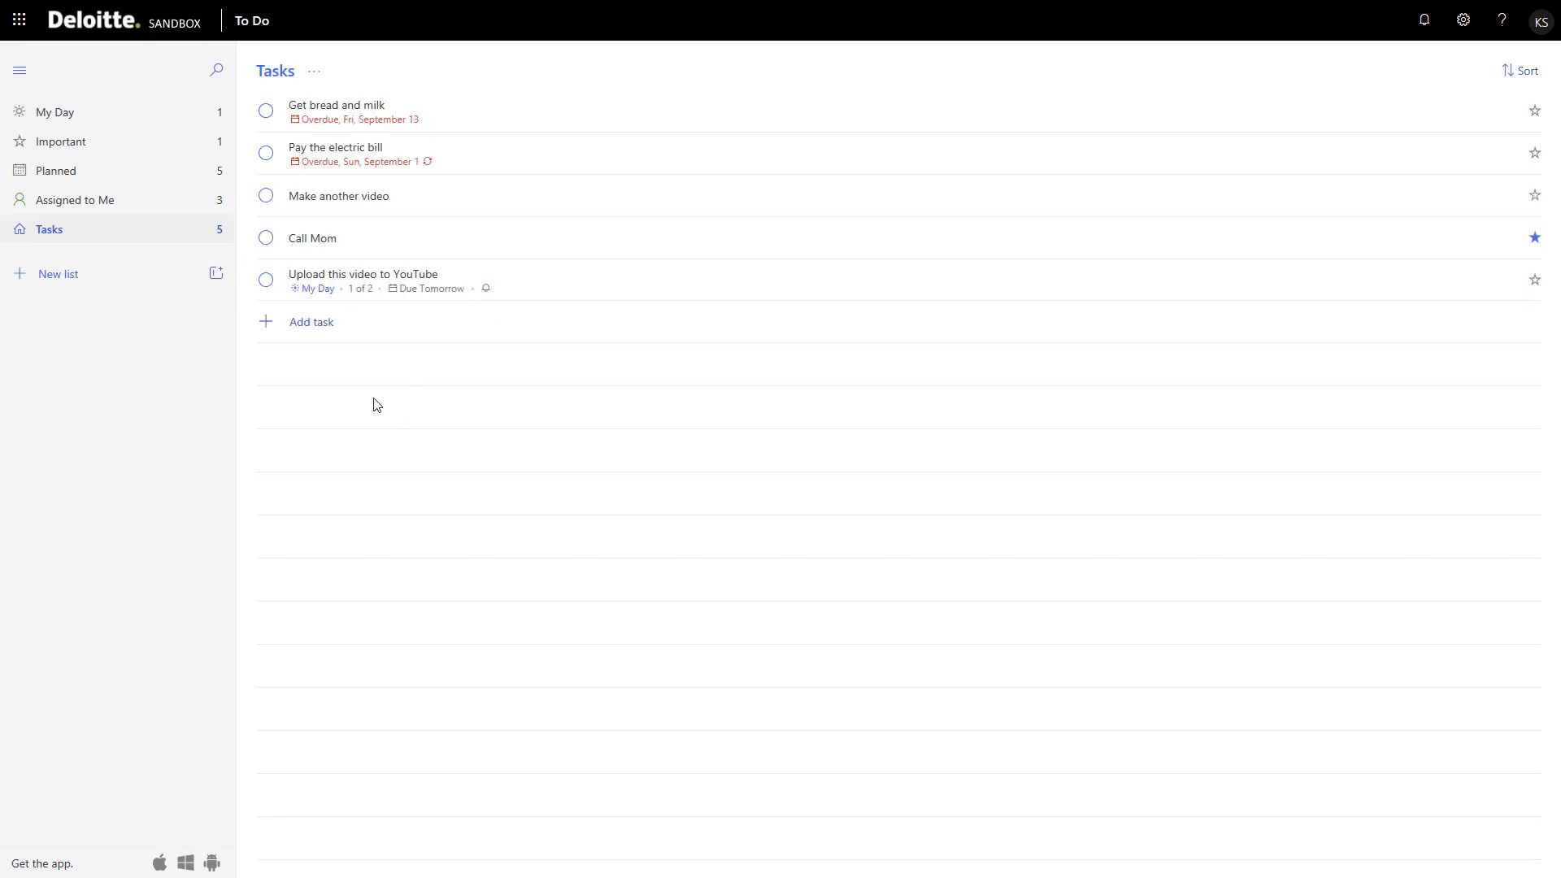
left_click(77, 173)
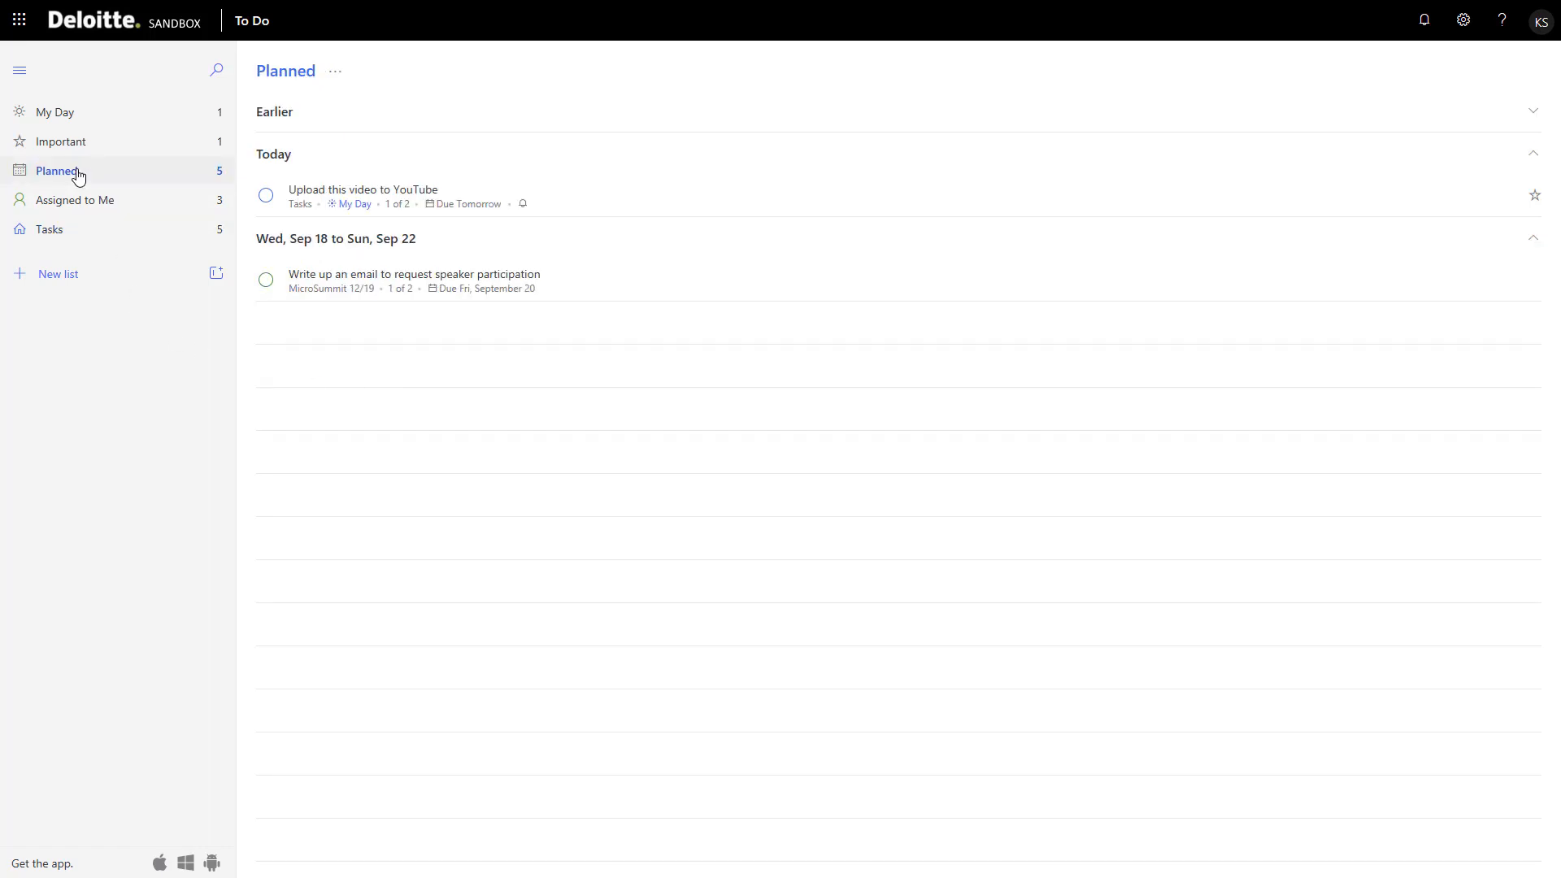
Step: Add the planned task "Write up an email to request speaker participation" to My Day
left_click(100, 205)
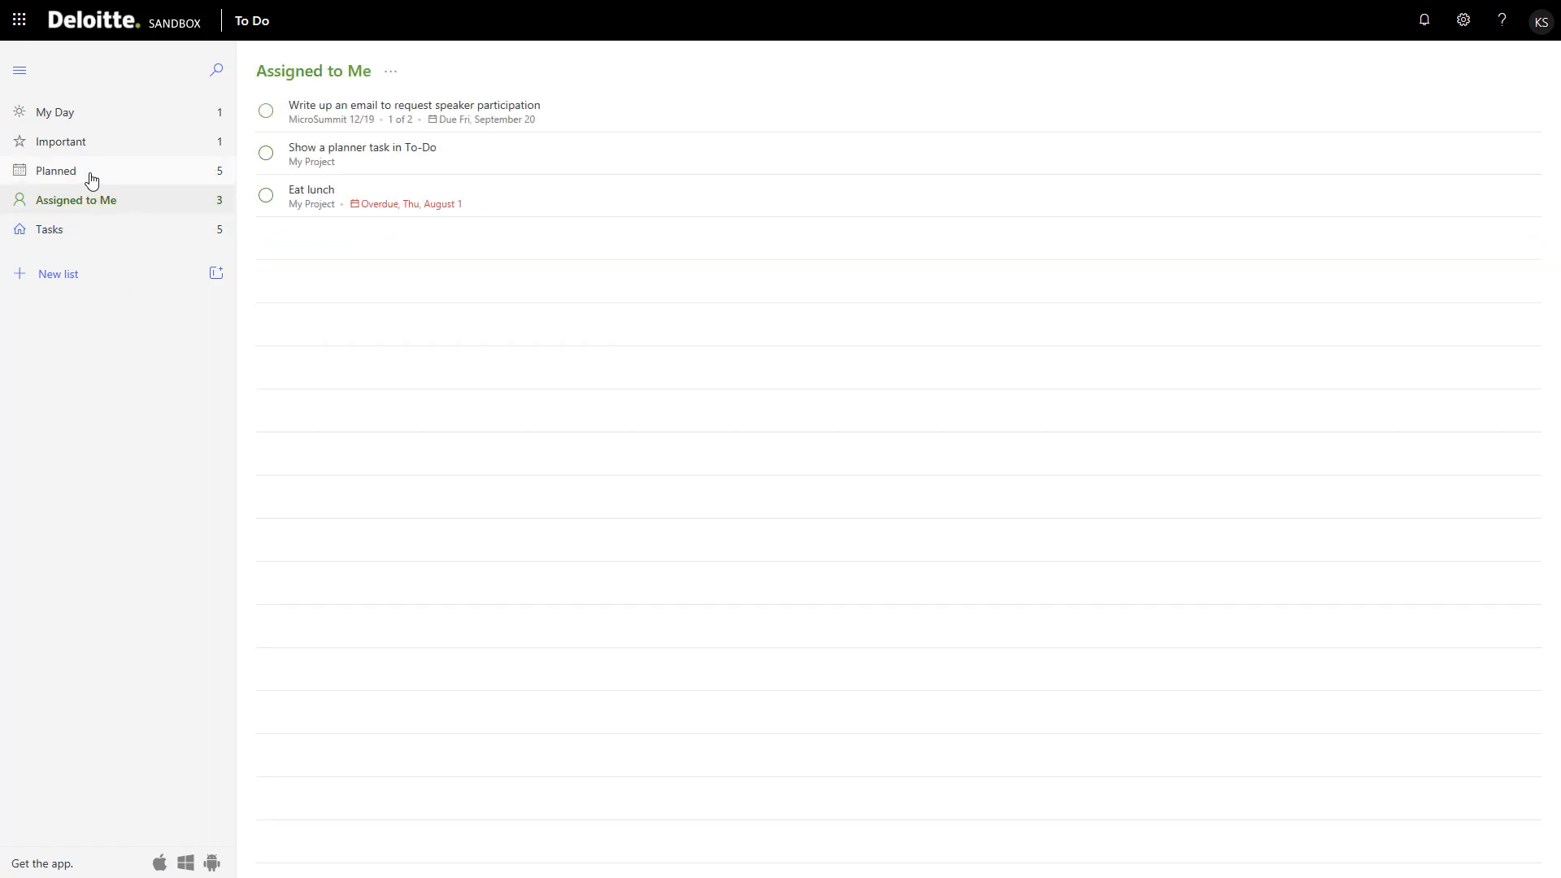
left_click(91, 178)
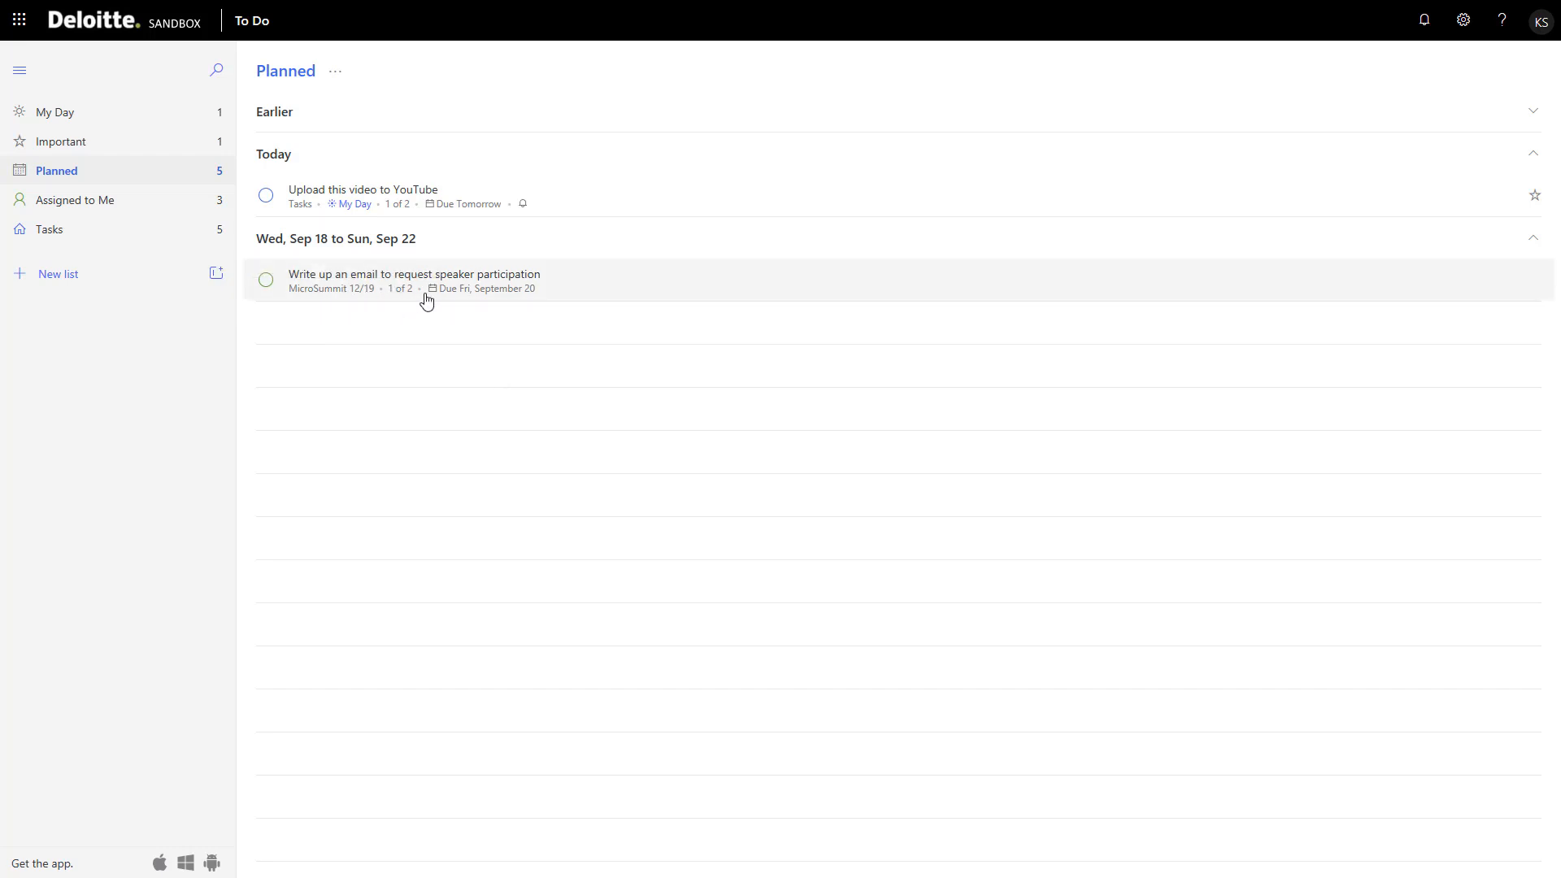
left_click(555, 291)
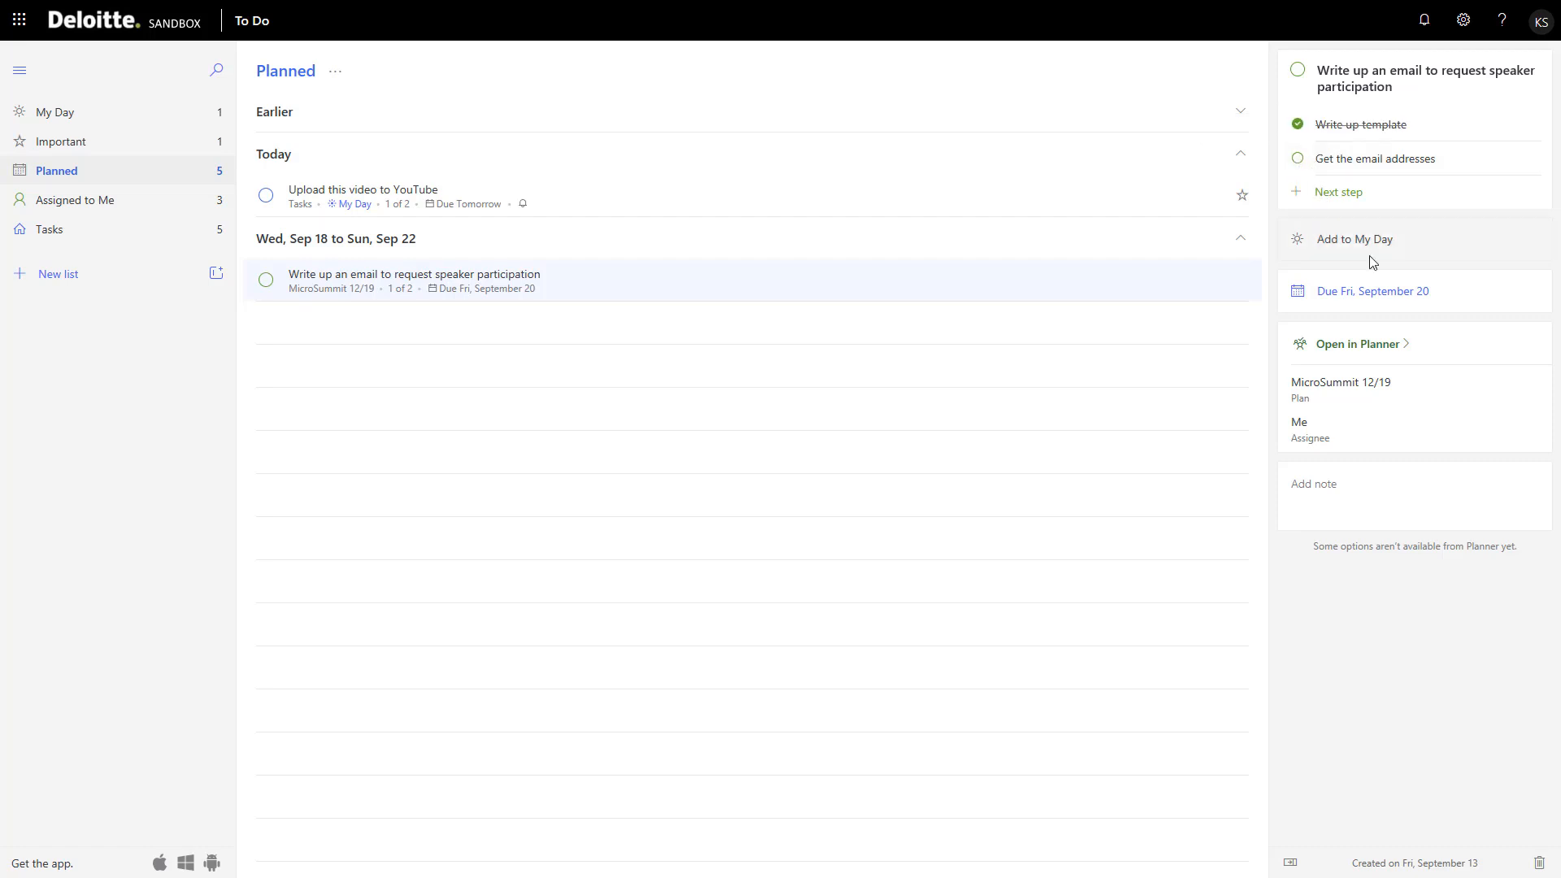
left_click(1330, 241)
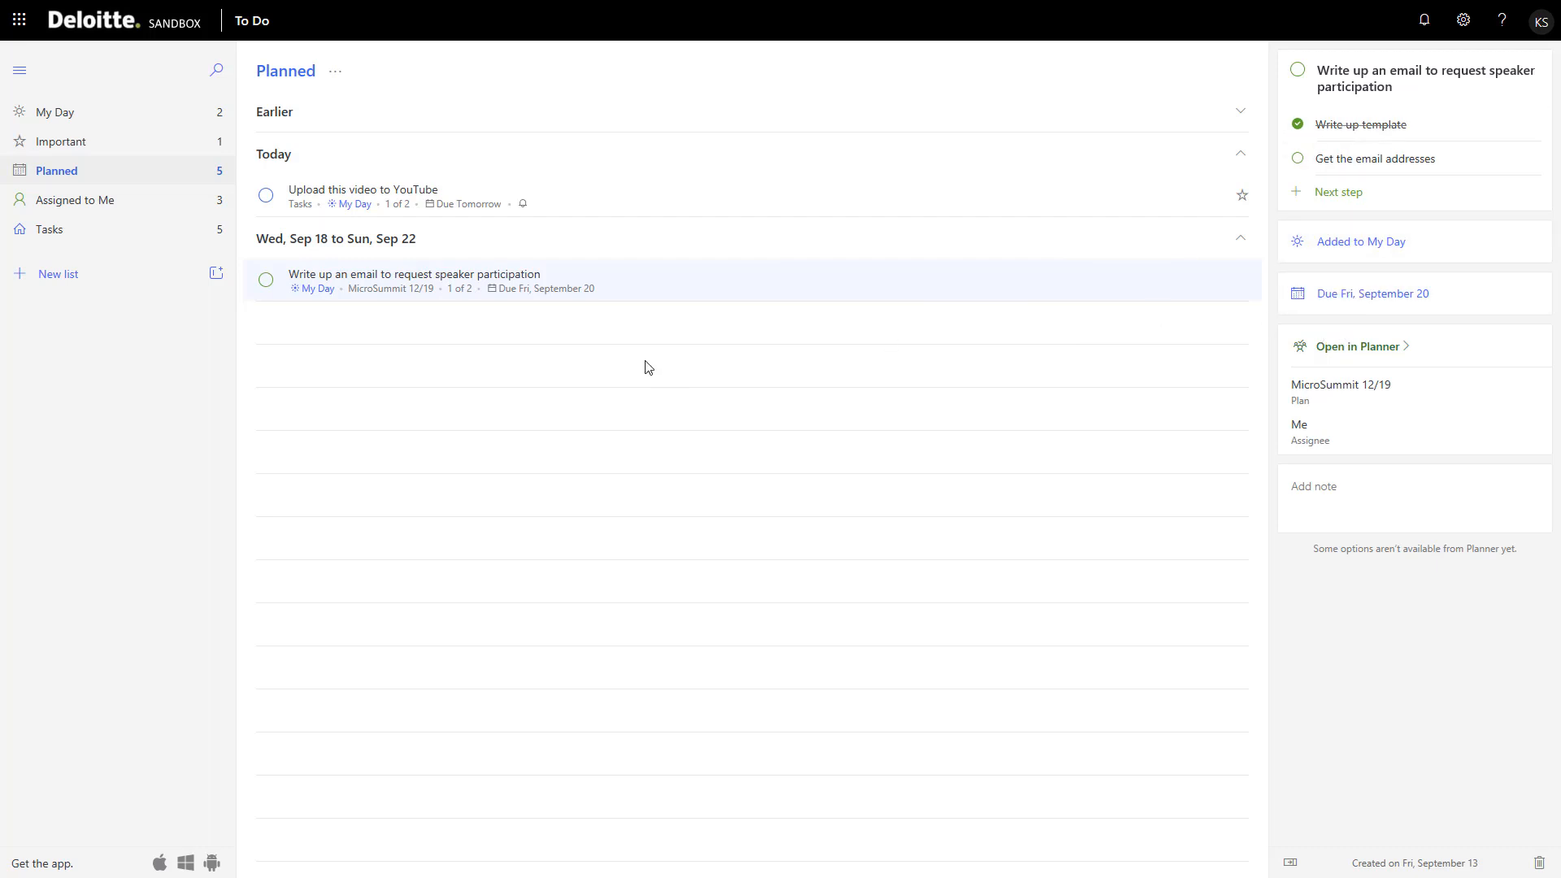
Step: Check the Tasks, Planned and My Day lists for the speaker participation email task
left_click(75, 233)
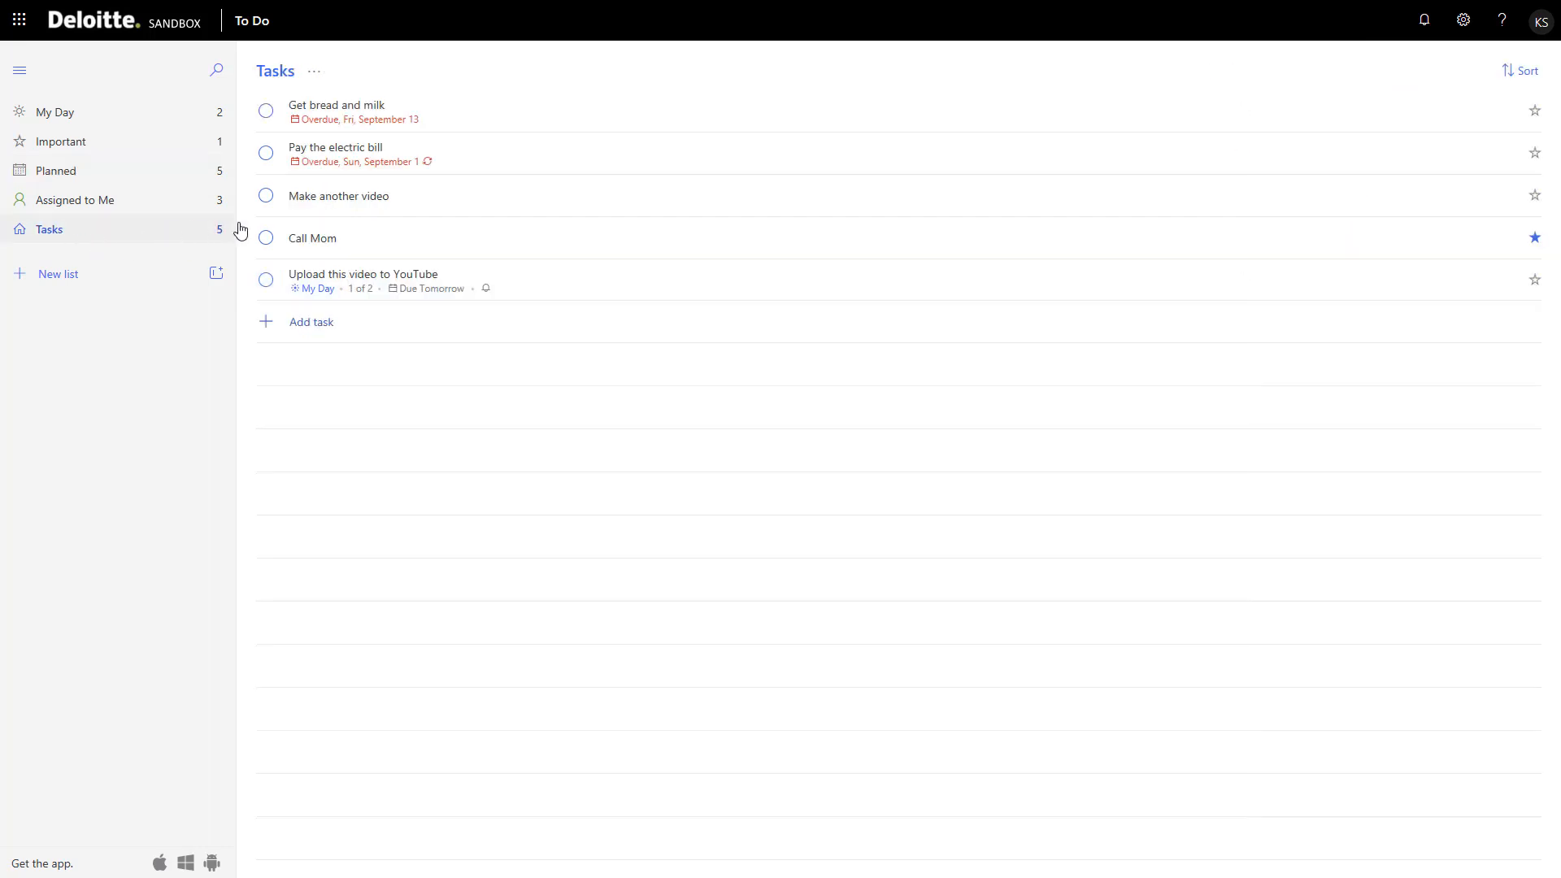
left_click(133, 181)
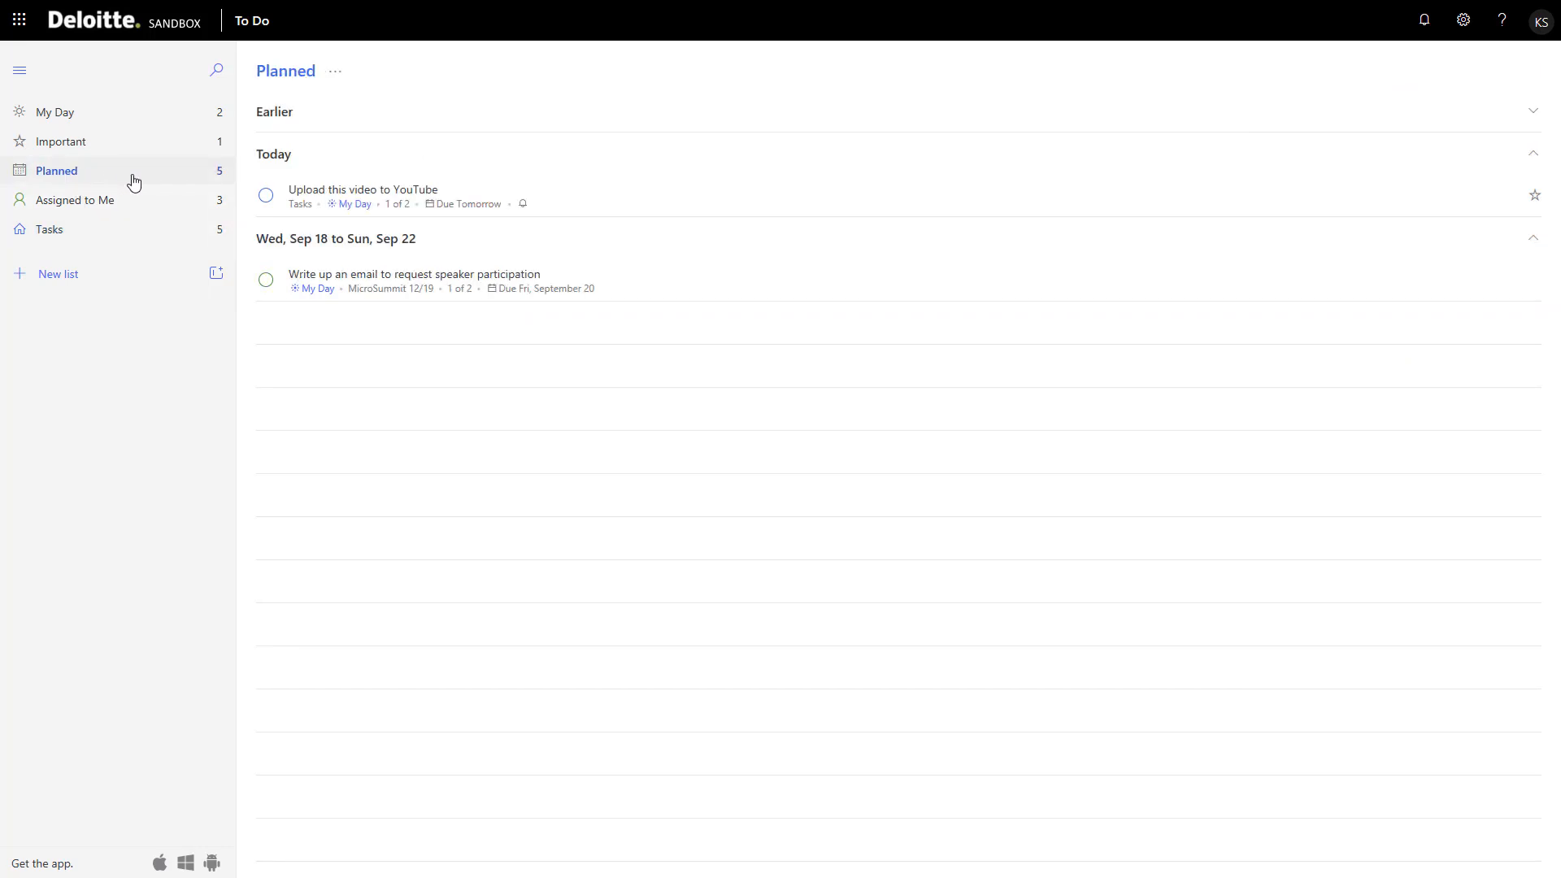
left_click(403, 291)
left_click(201, 116)
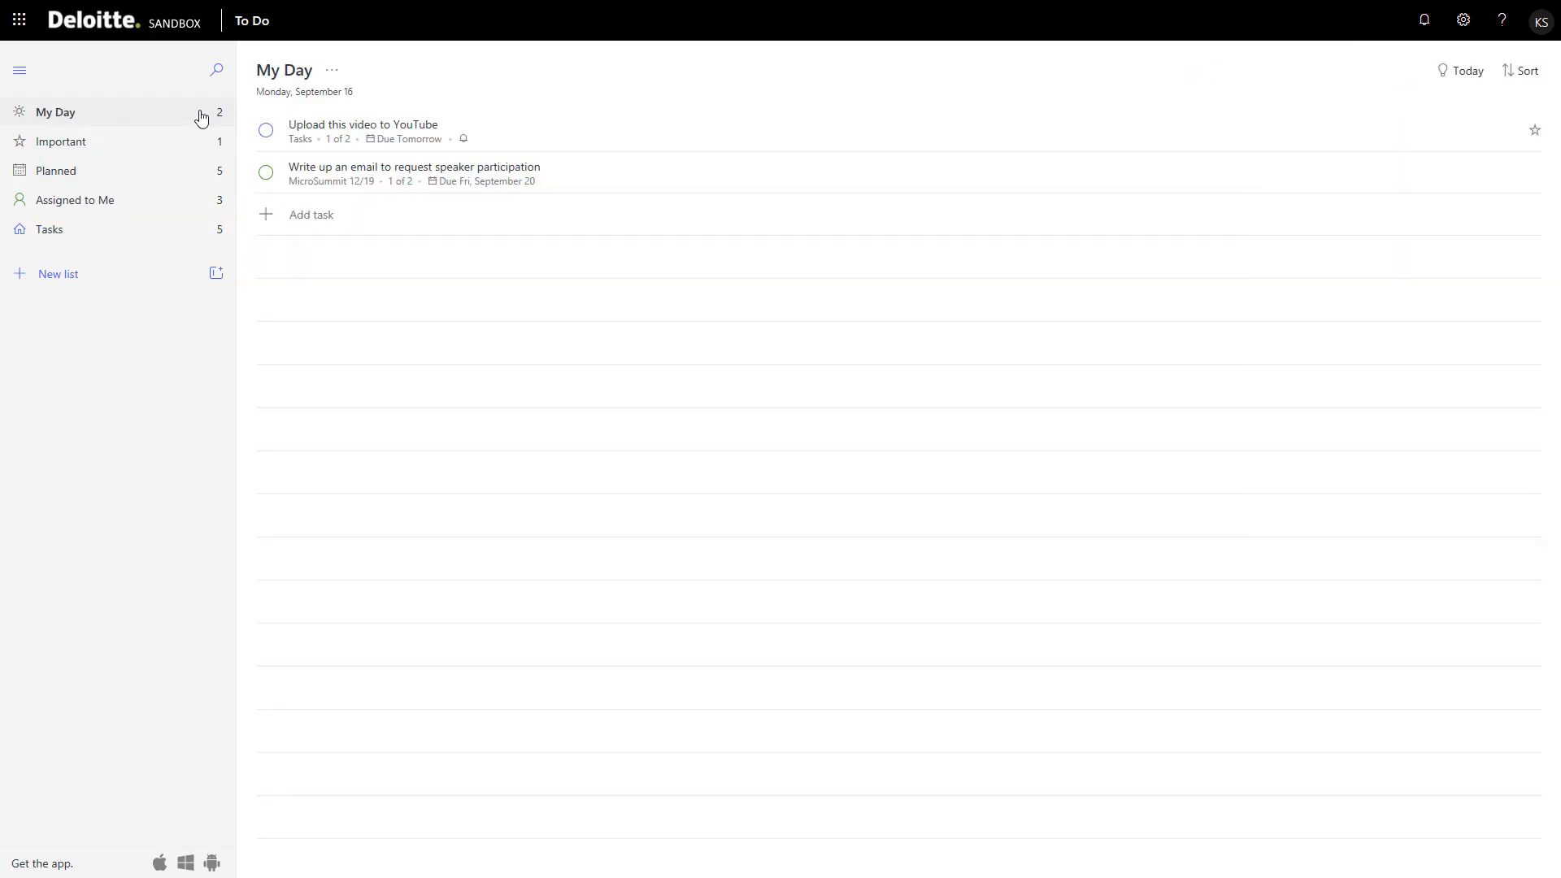
Step: Open the speaker participation email task in Planner with the staging account, review its details, and close it
left_click(85, 181)
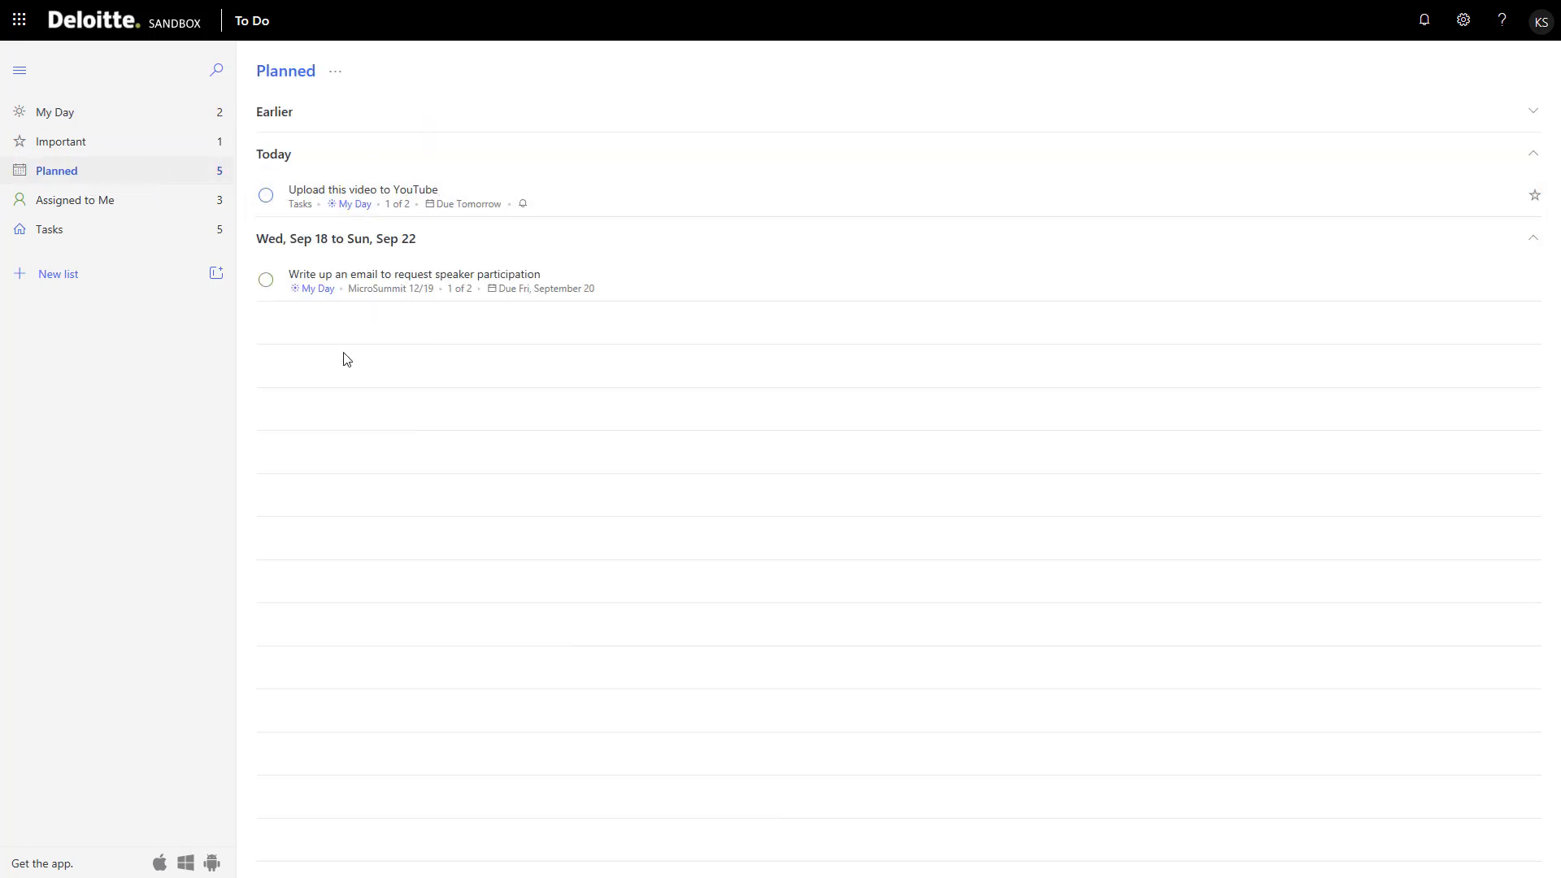
left_click(364, 275)
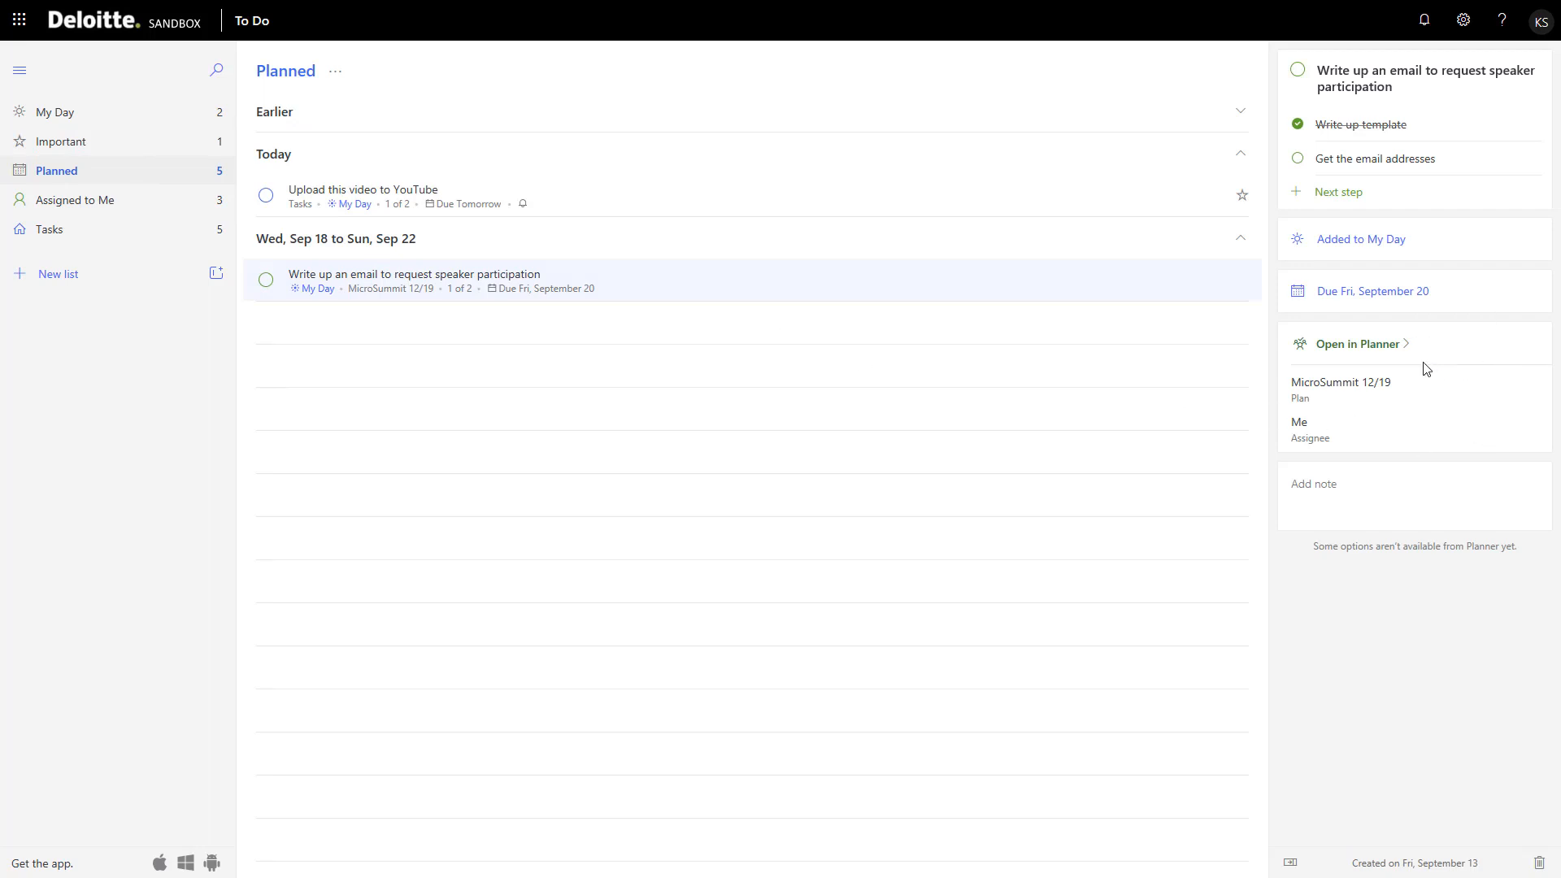
left_click(1369, 349)
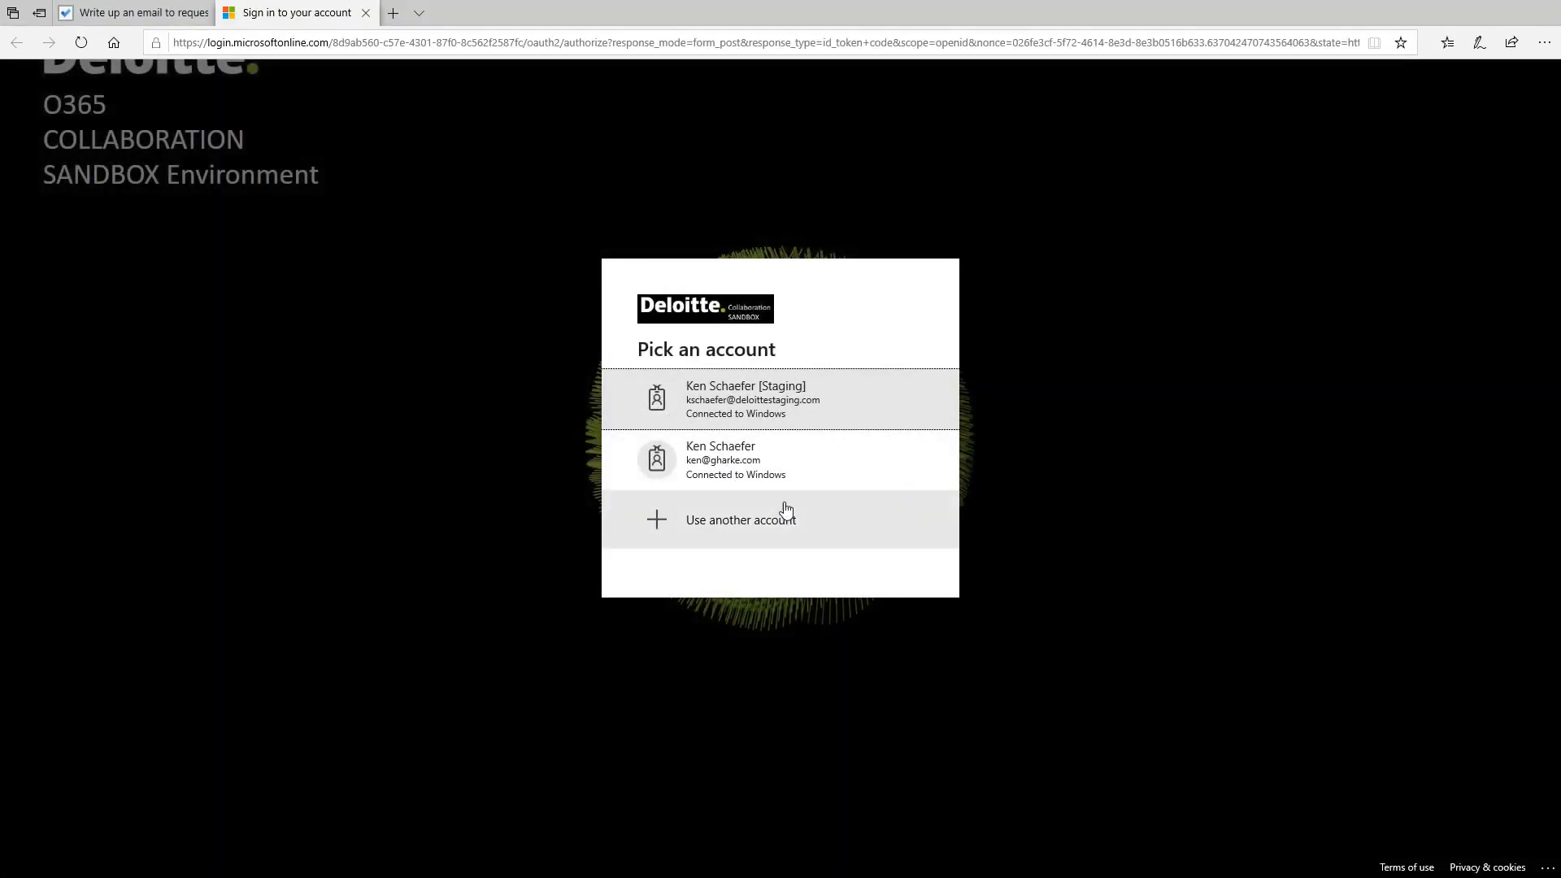
left_click(756, 410)
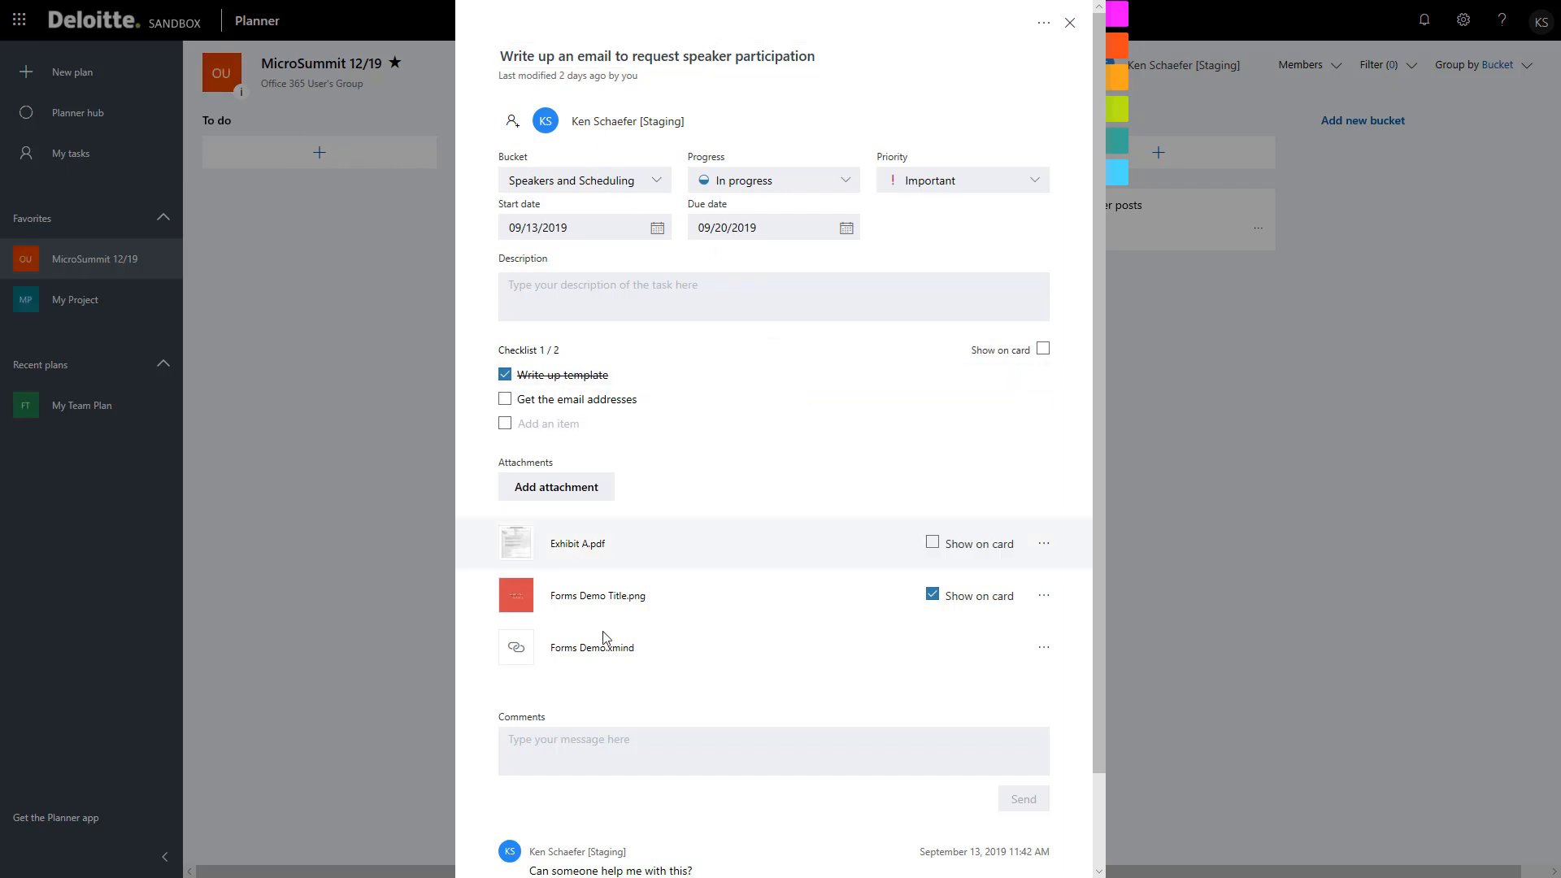
left_click(1071, 23)
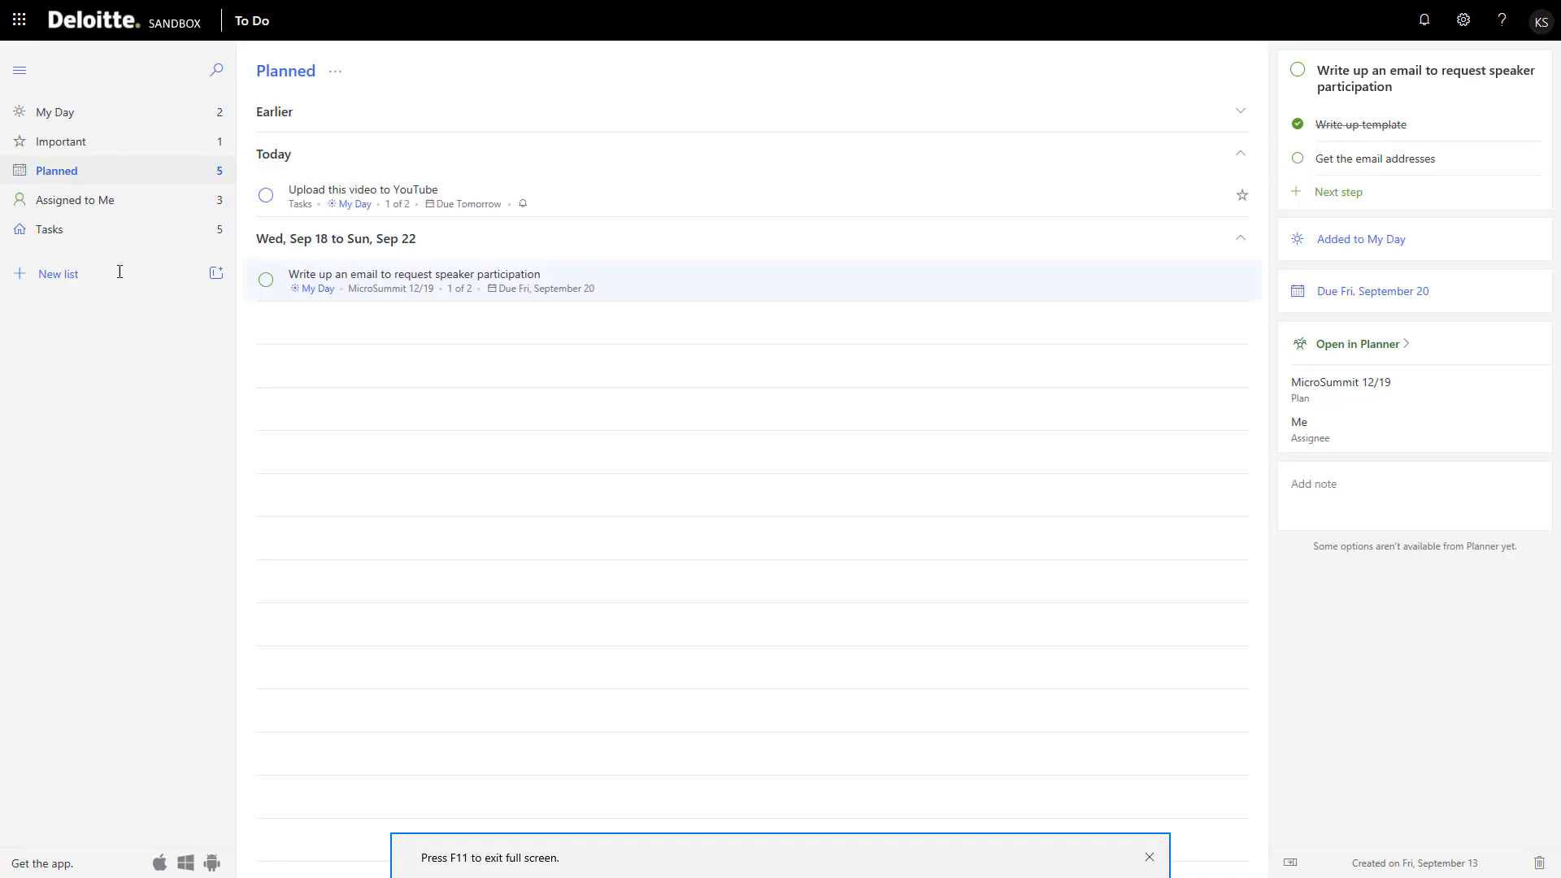
Step: Create two new lists named "Family tasks" and "Household"
left_click(81, 229)
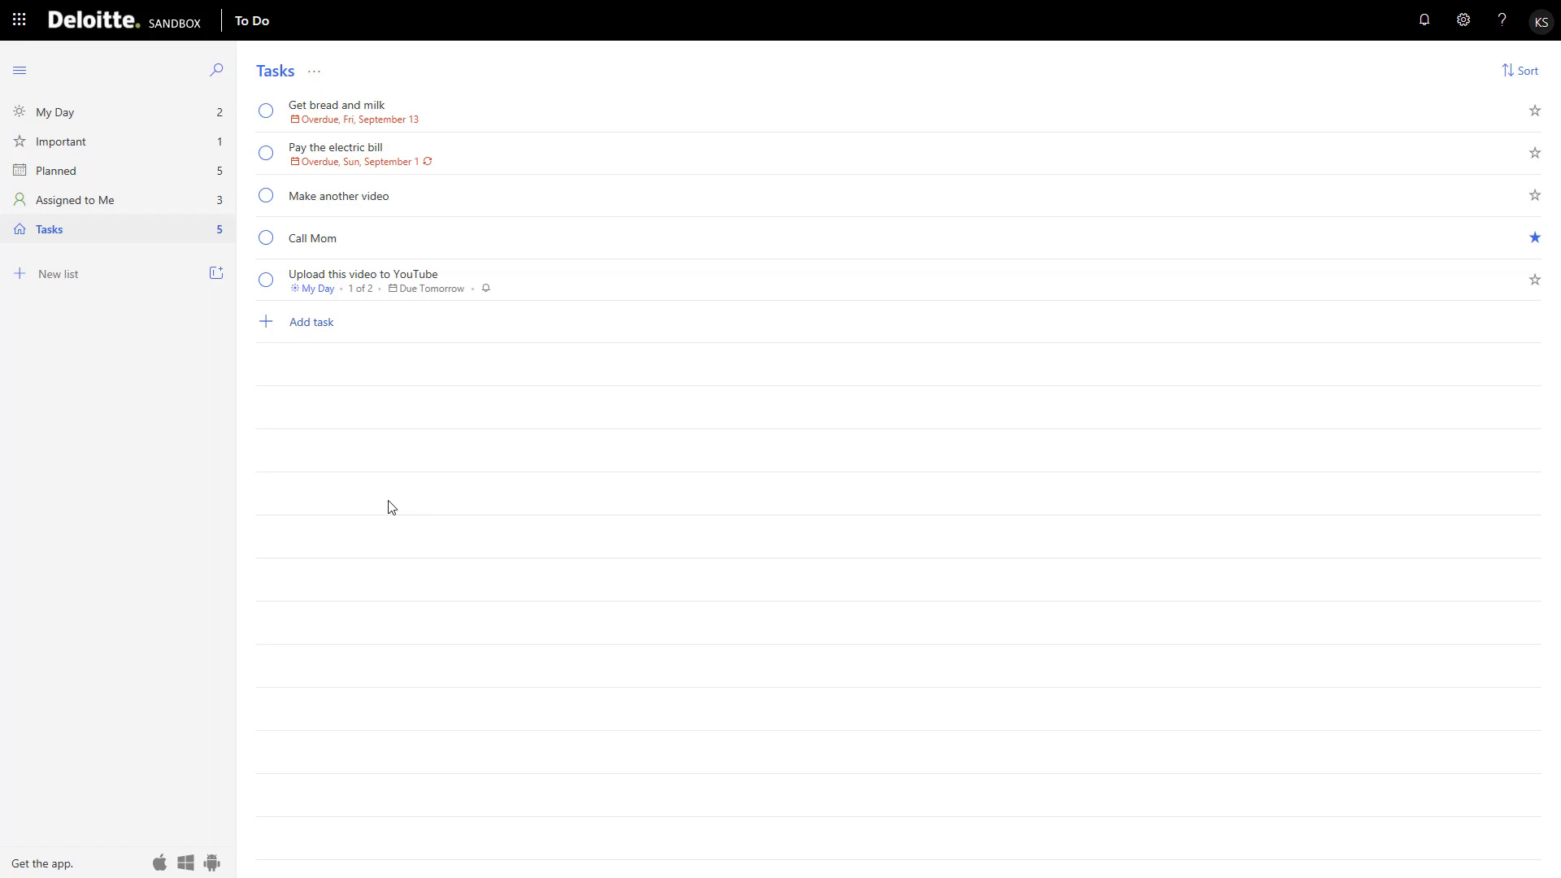
left_click(475, 519)
type("Family tasks")
key("Return")
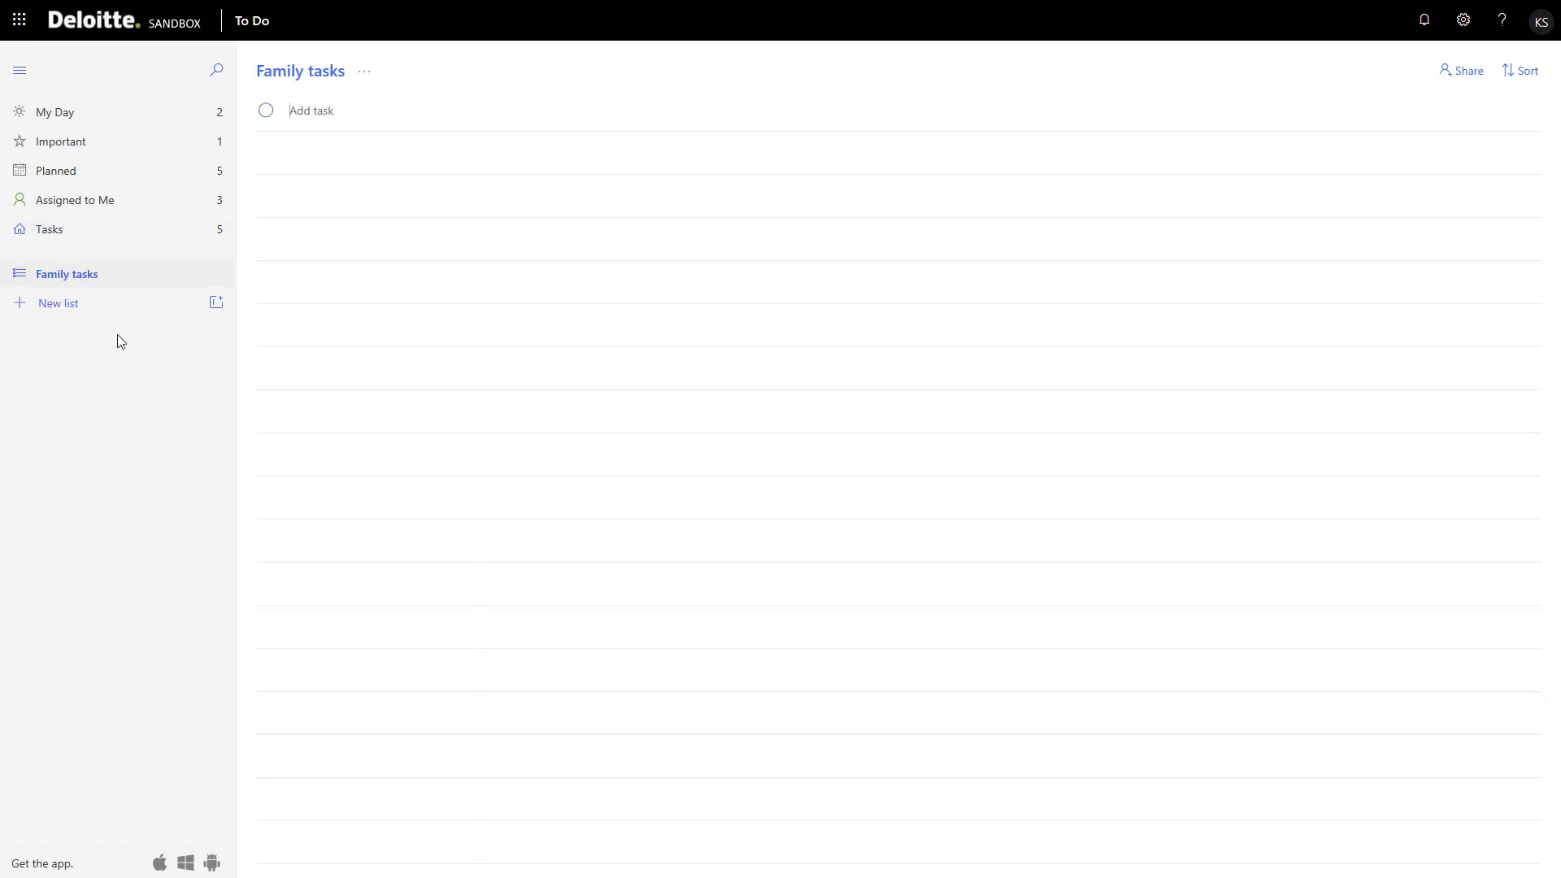
left_click(69, 303)
type("Household")
key("Return")
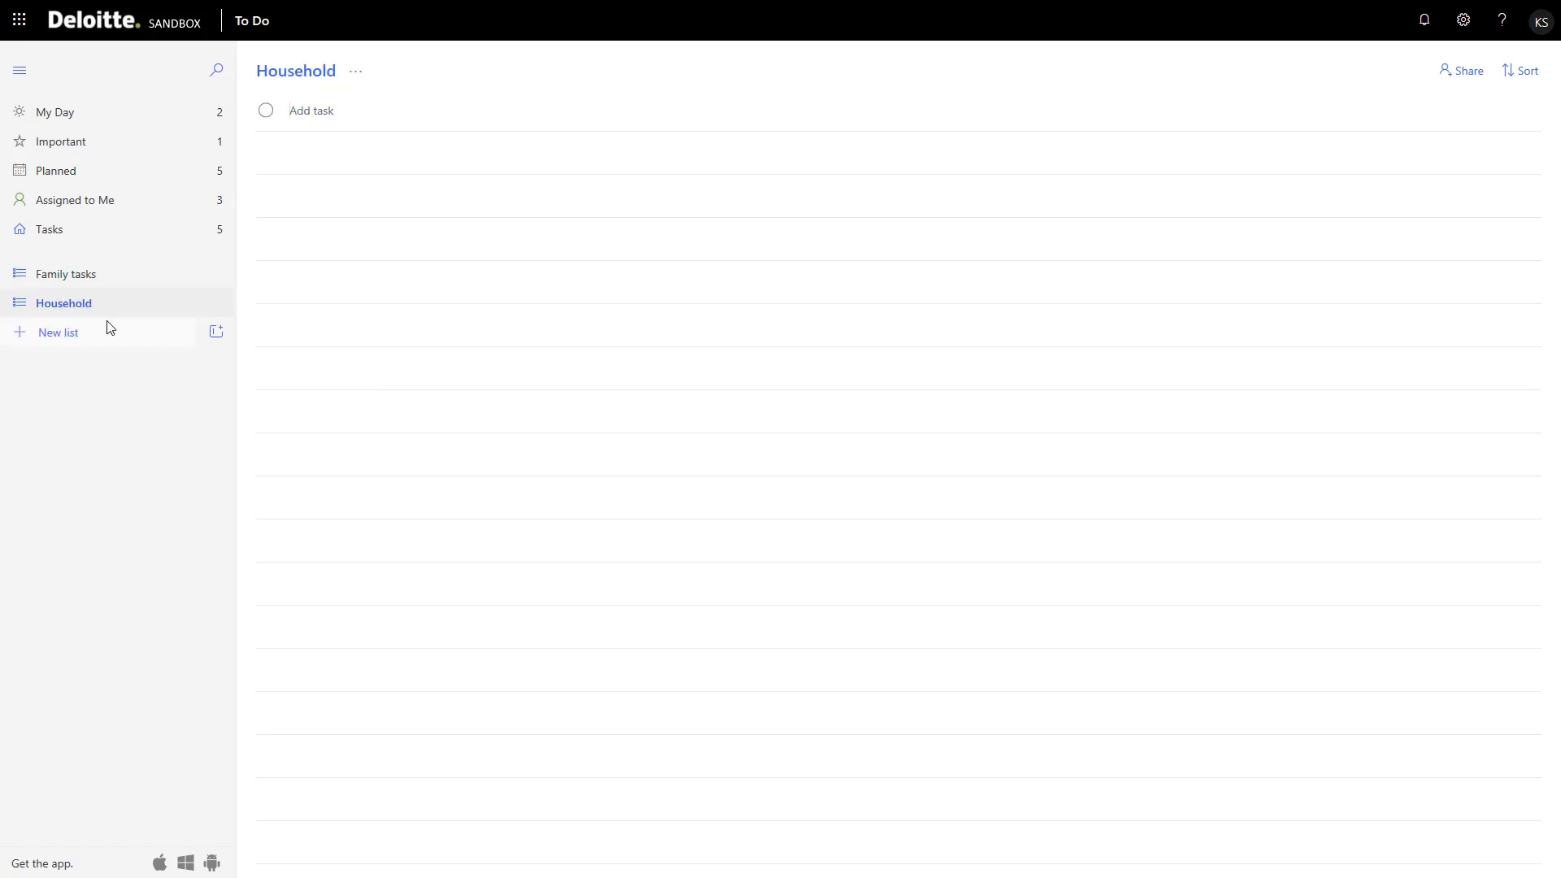
Step: Look over the new Family tasks and Household lists, and move the Call Mom task from Tasks into Family tasks
left_click(91, 281)
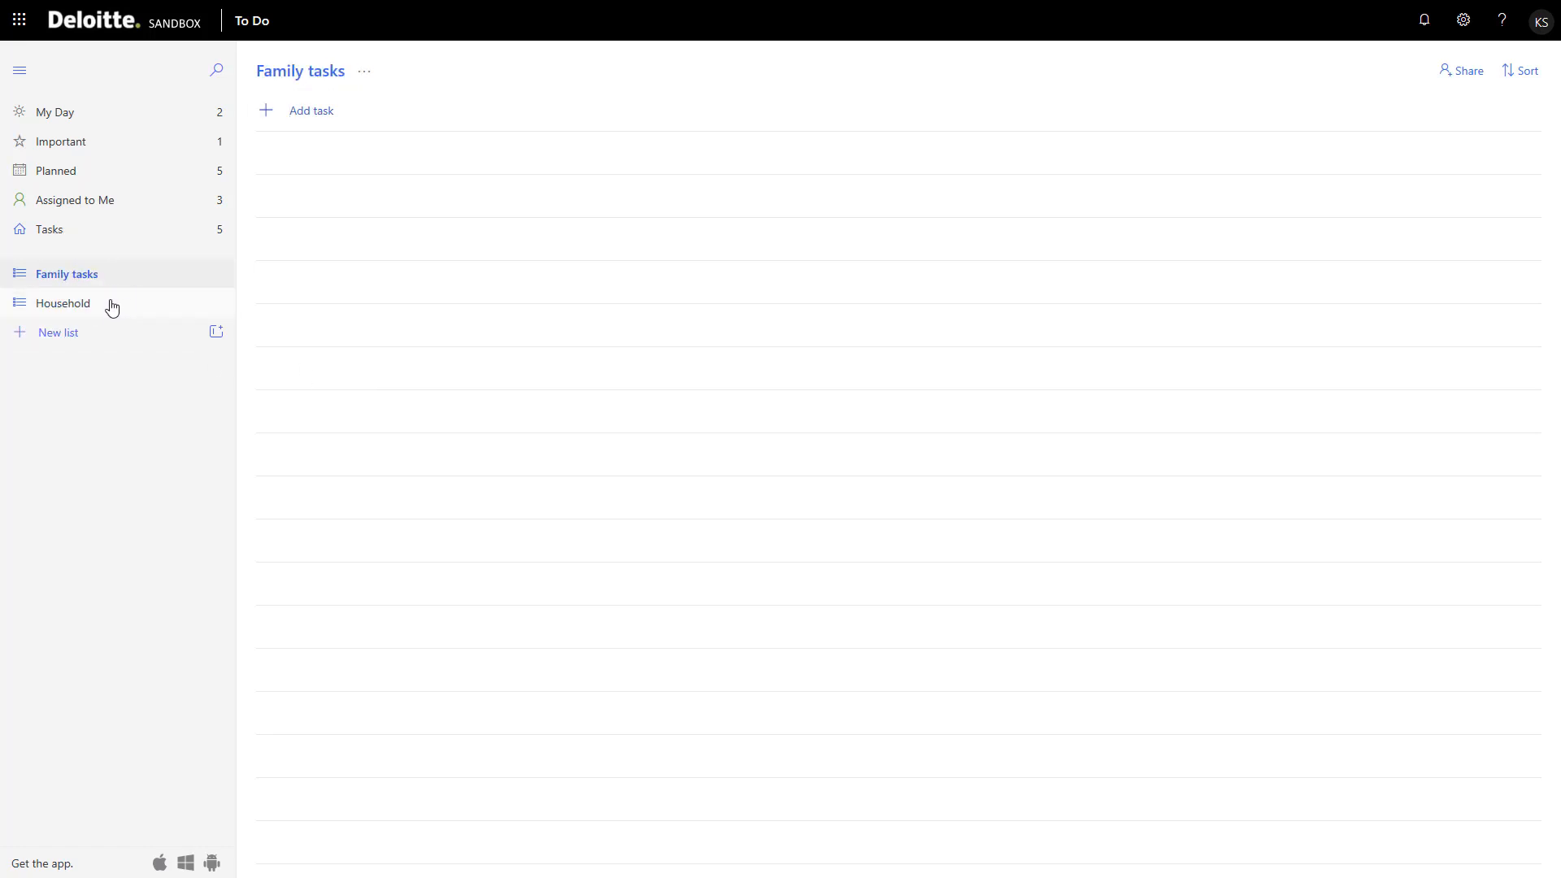
left_click(112, 305)
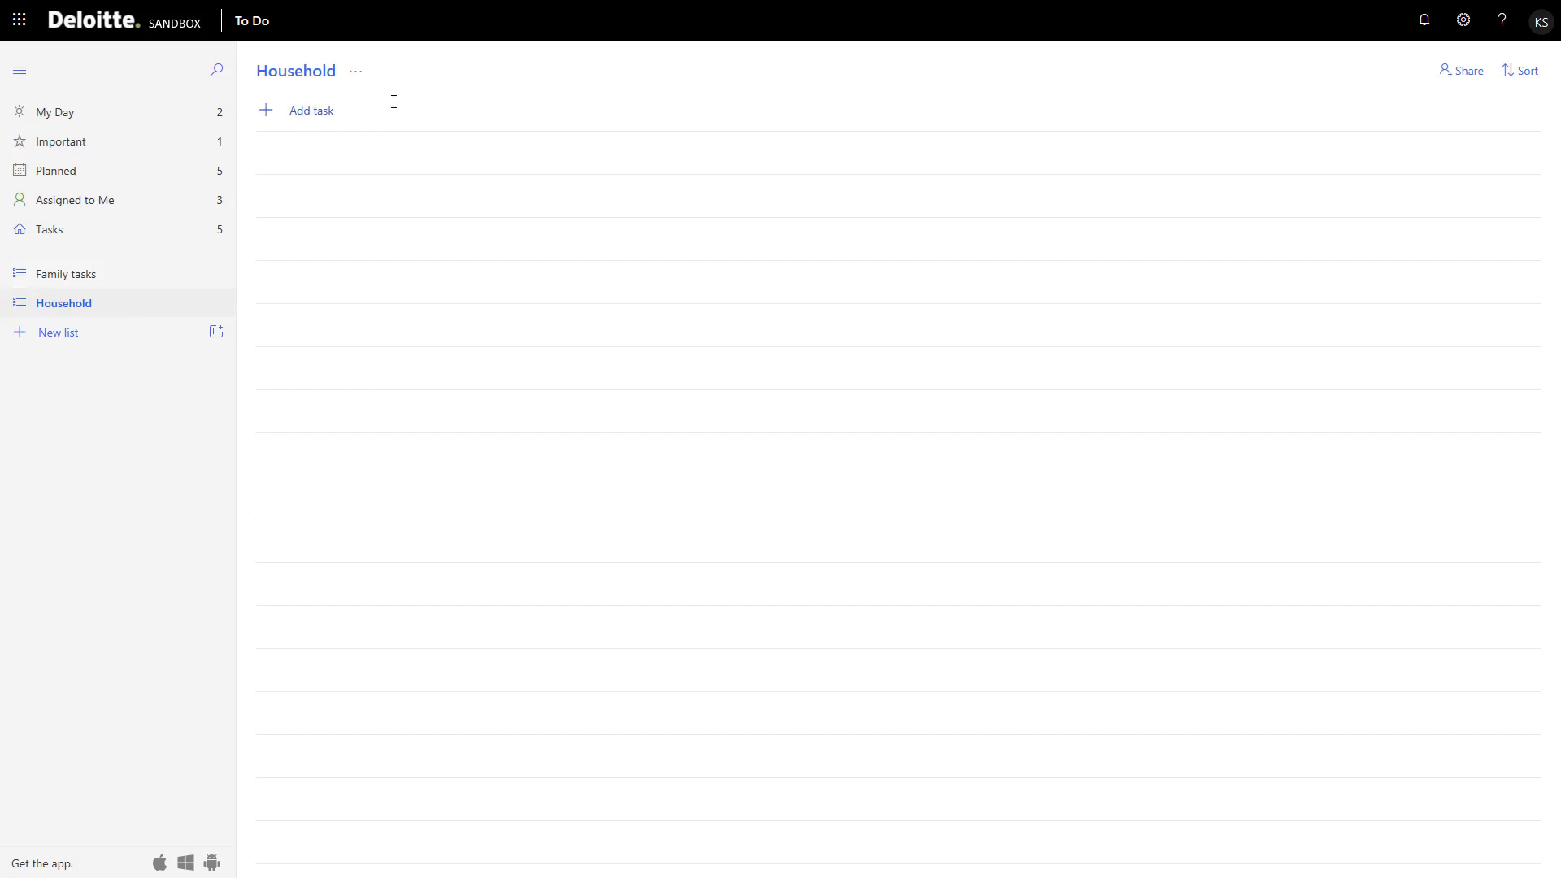
left_click(297, 110)
left_click(63, 230)
left_click_drag(313, 241, 100, 276)
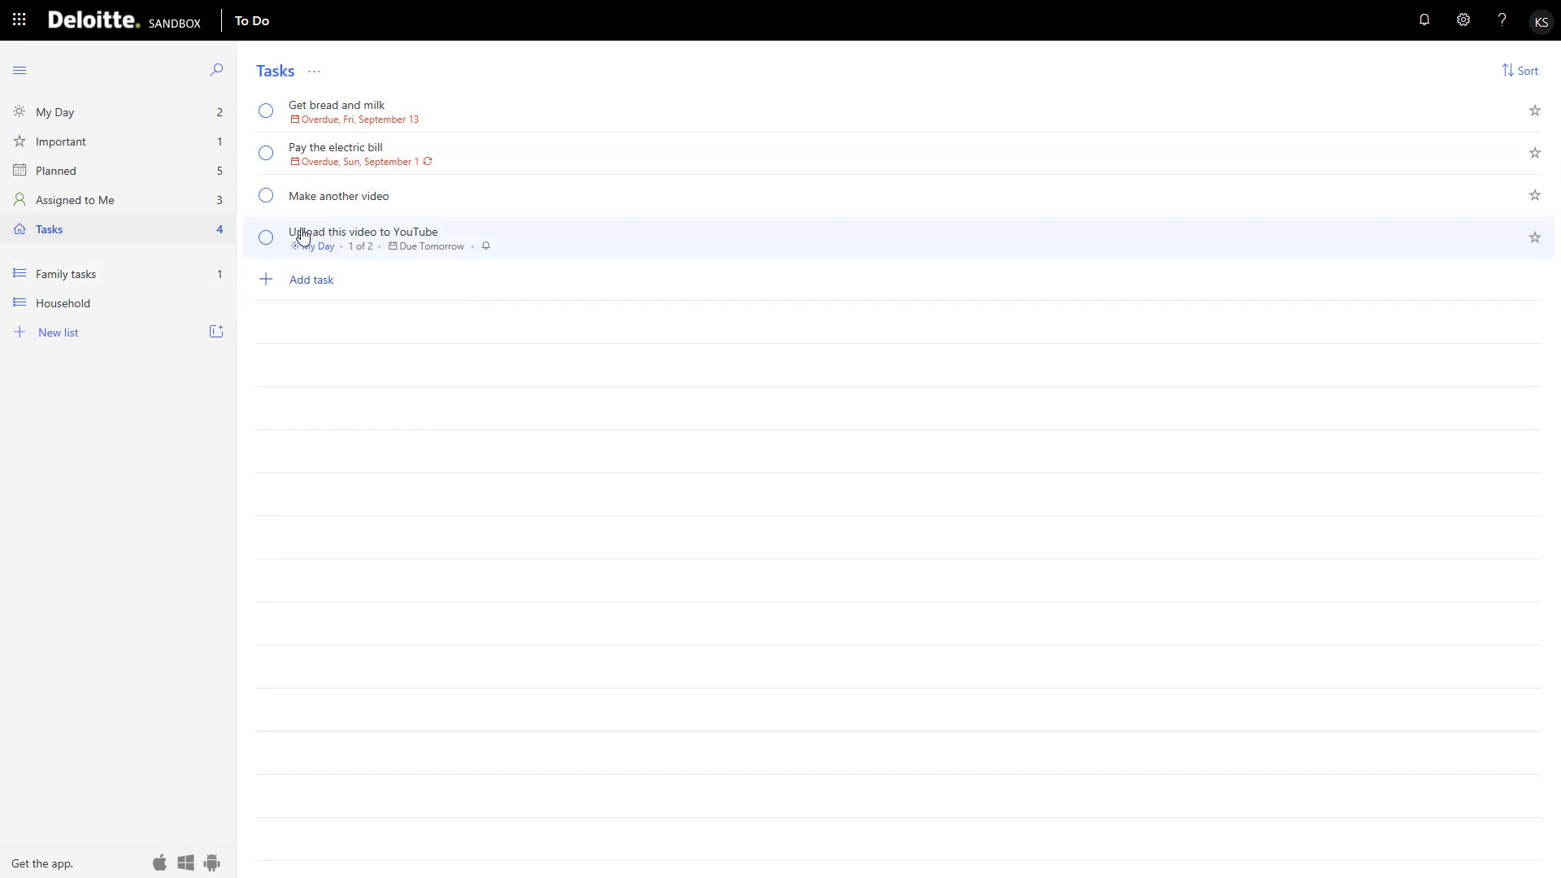
Step: Check where Call Mom is listed across Important, My Day, Family tasks and Tasks, and view its details
left_click(82, 141)
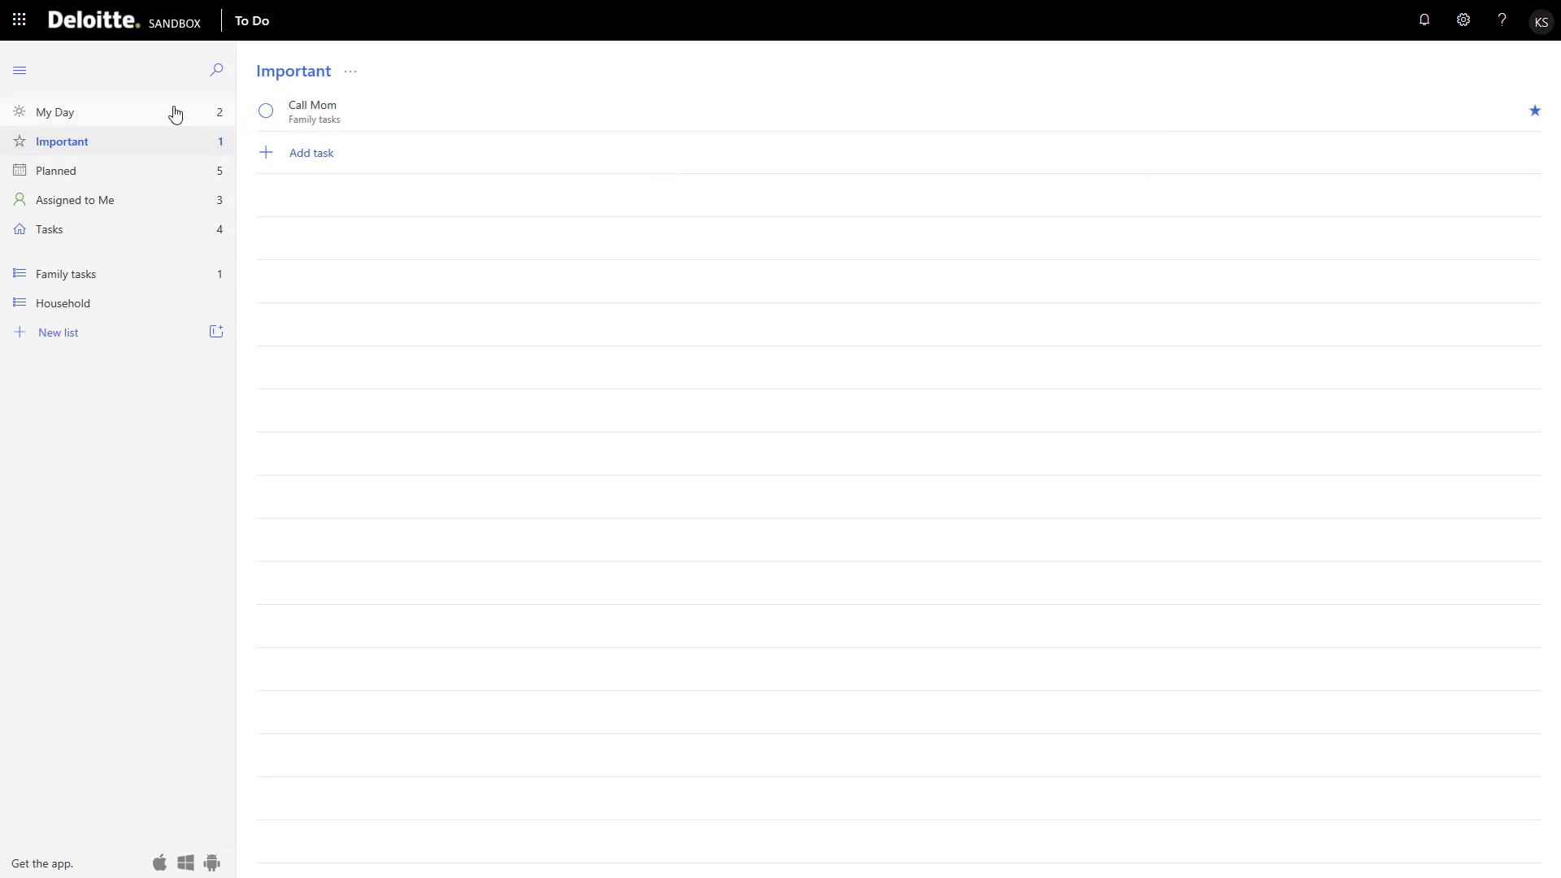
left_click(145, 112)
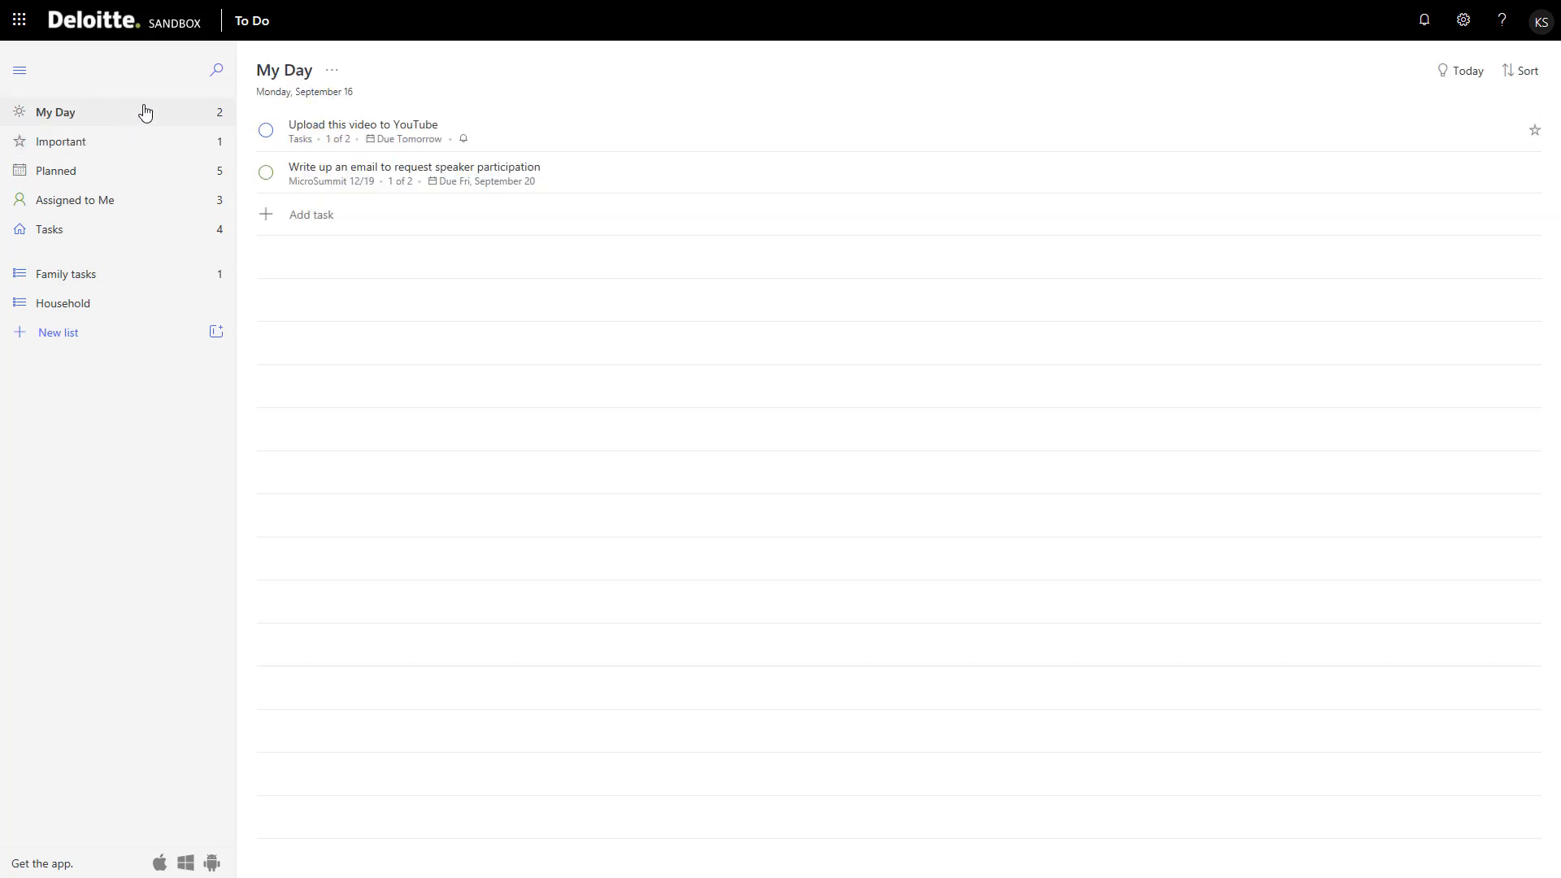
left_click(112, 278)
left_click(359, 119)
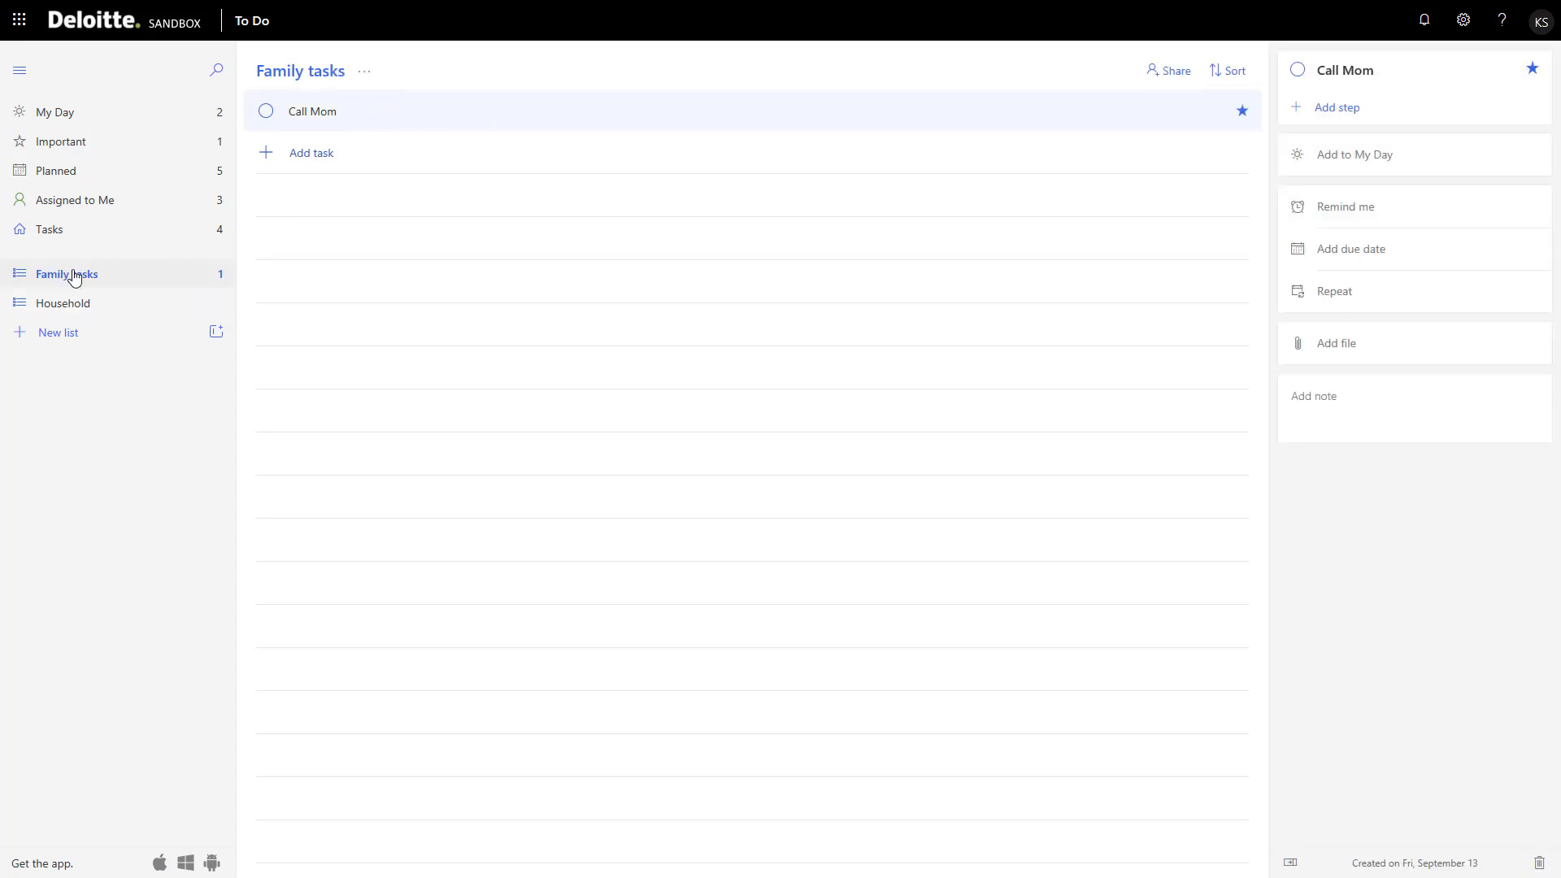
left_click(81, 236)
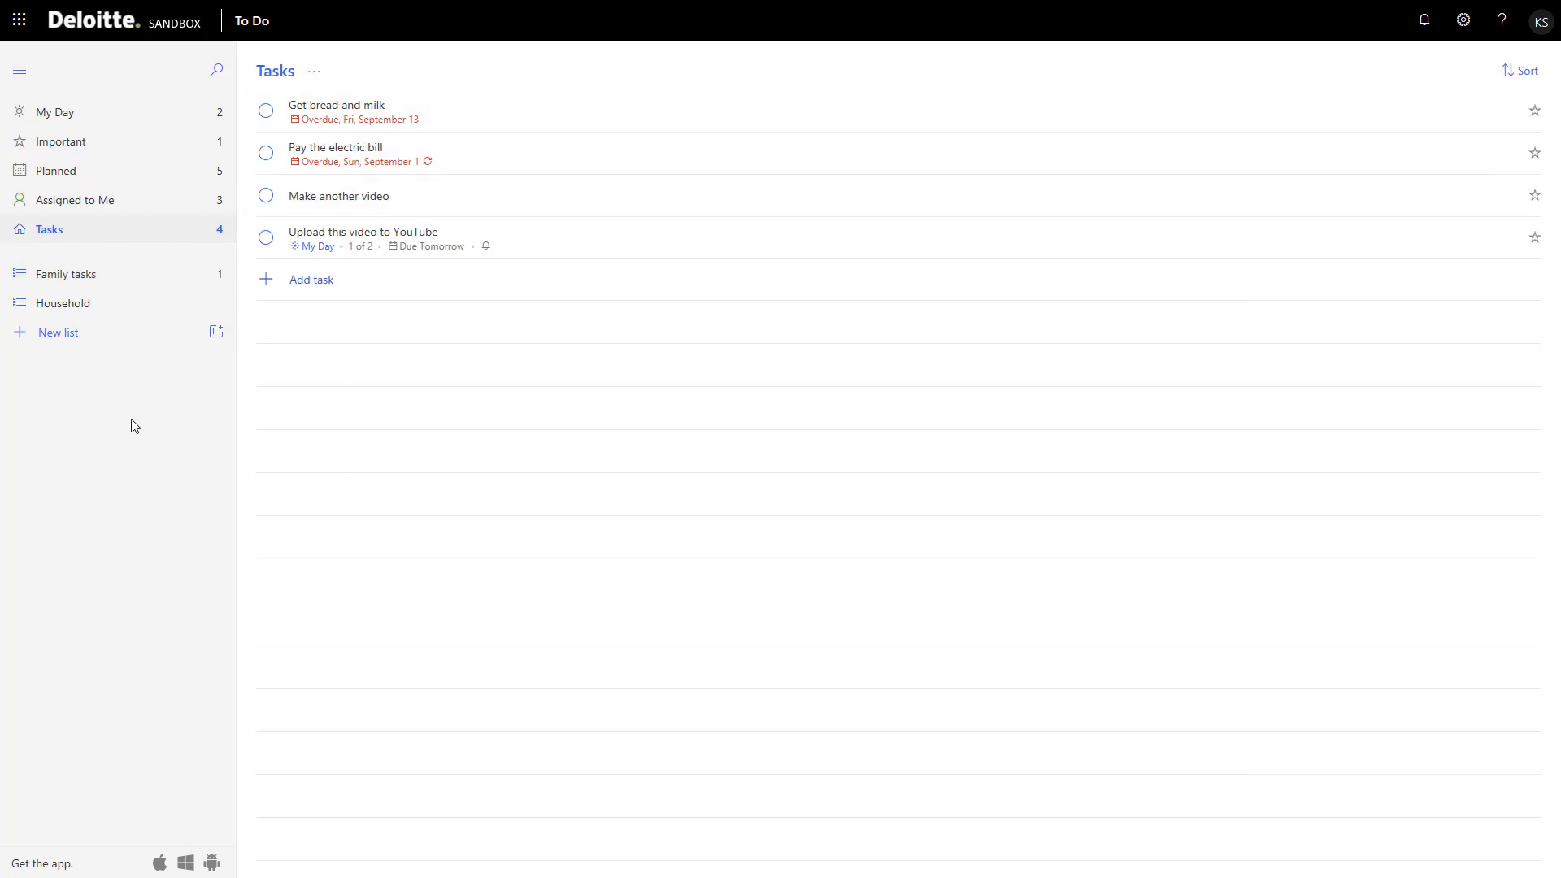
Step: Create a new list named "Video production"
left_click(60, 336)
type("Video production")
key("Return")
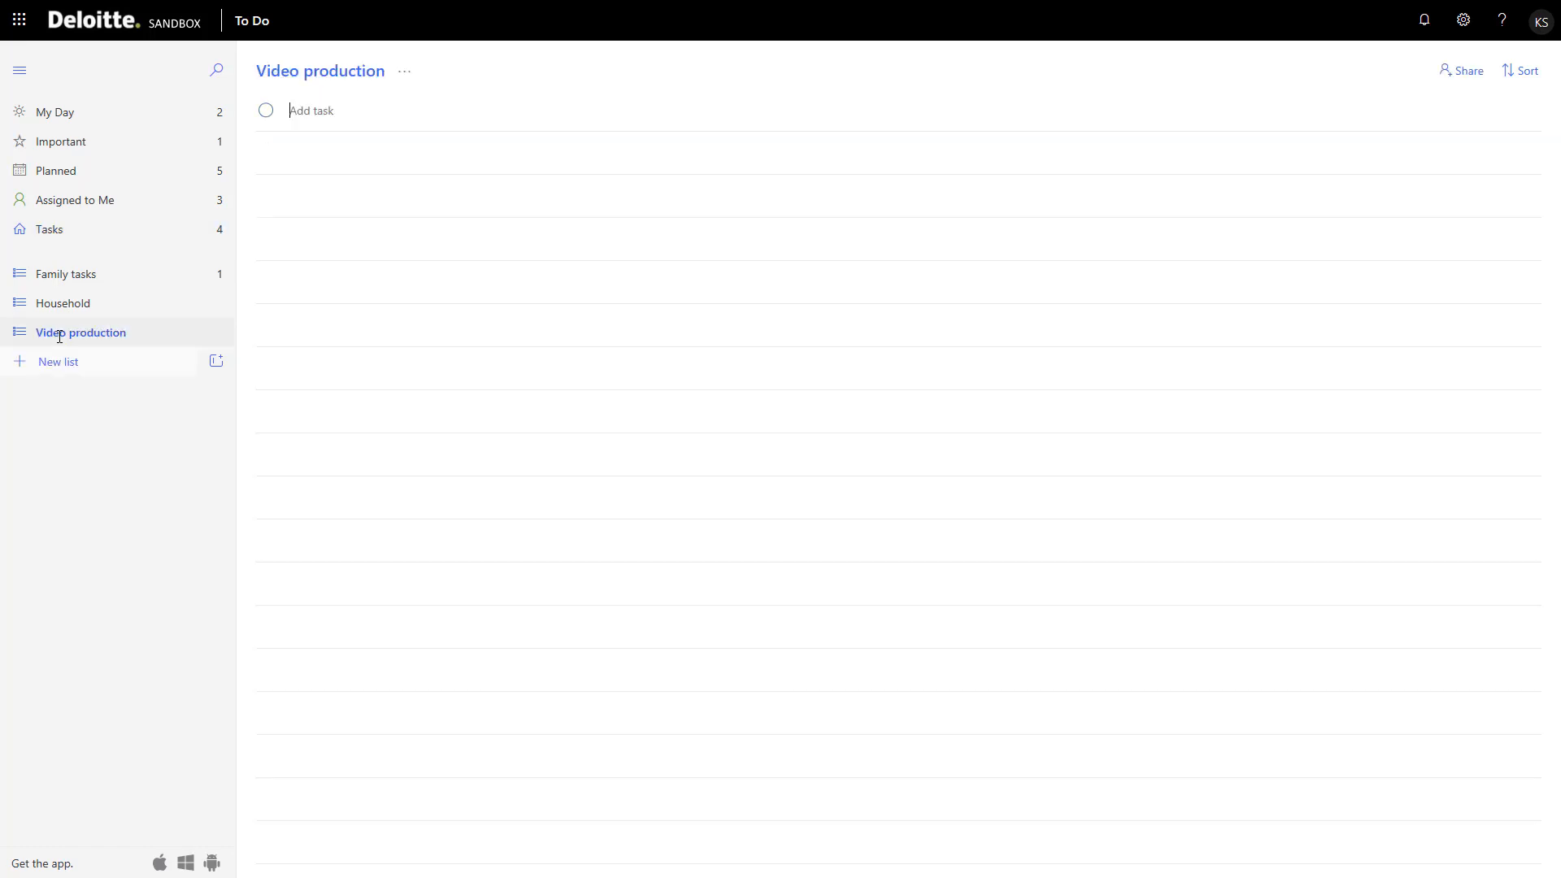
Step: Move "Upload this video to YouTube" and "Make another video" from Tasks into Video production, and "Pay the electric bill" into Household
left_click(60, 230)
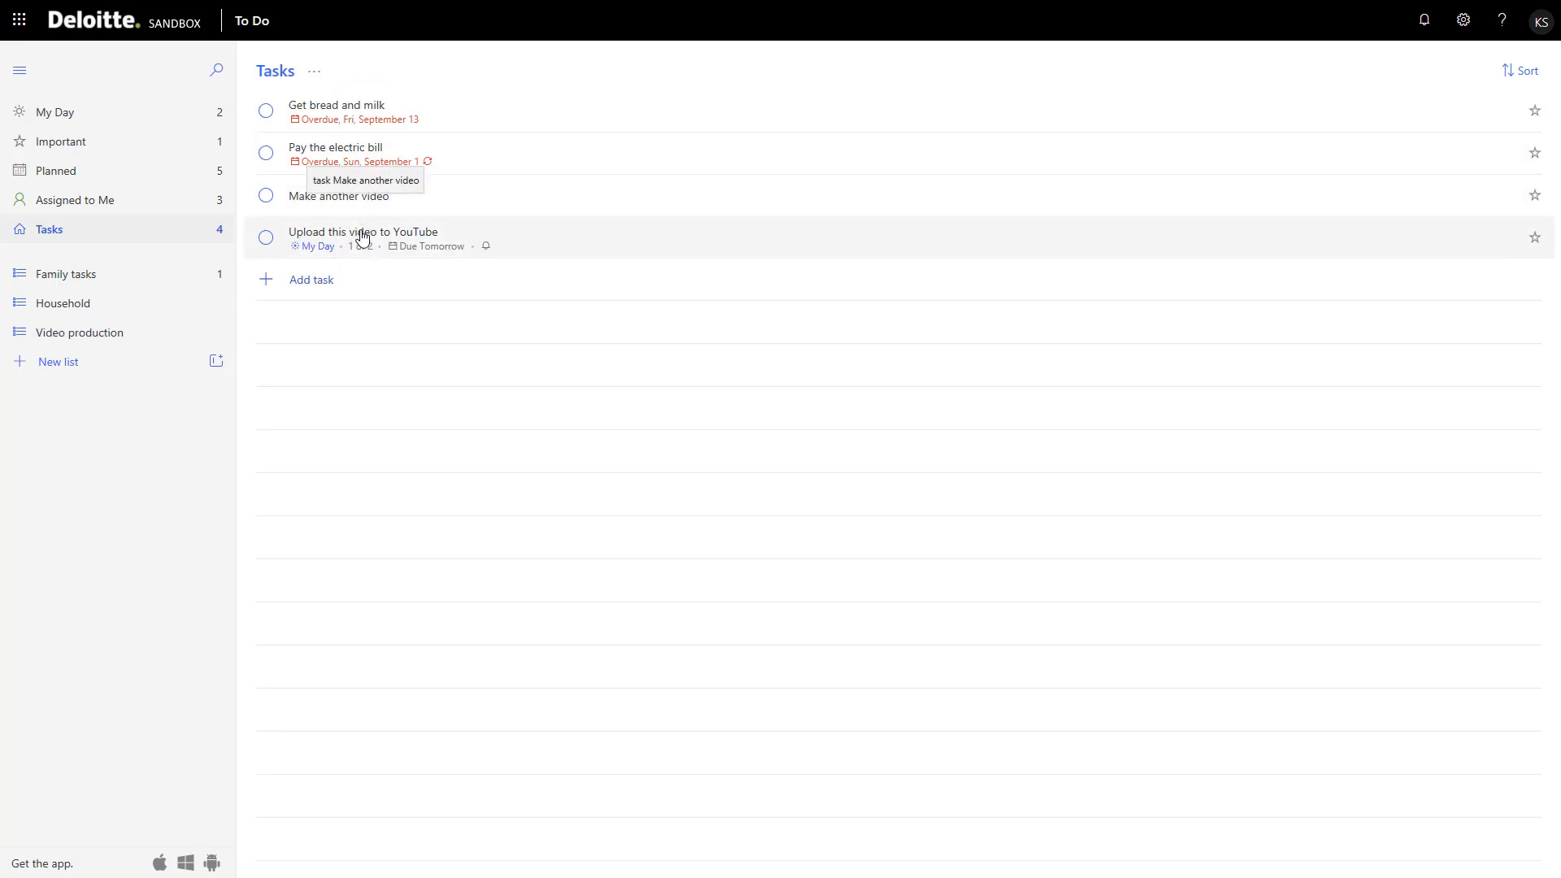
left_click_drag(360, 236, 118, 333)
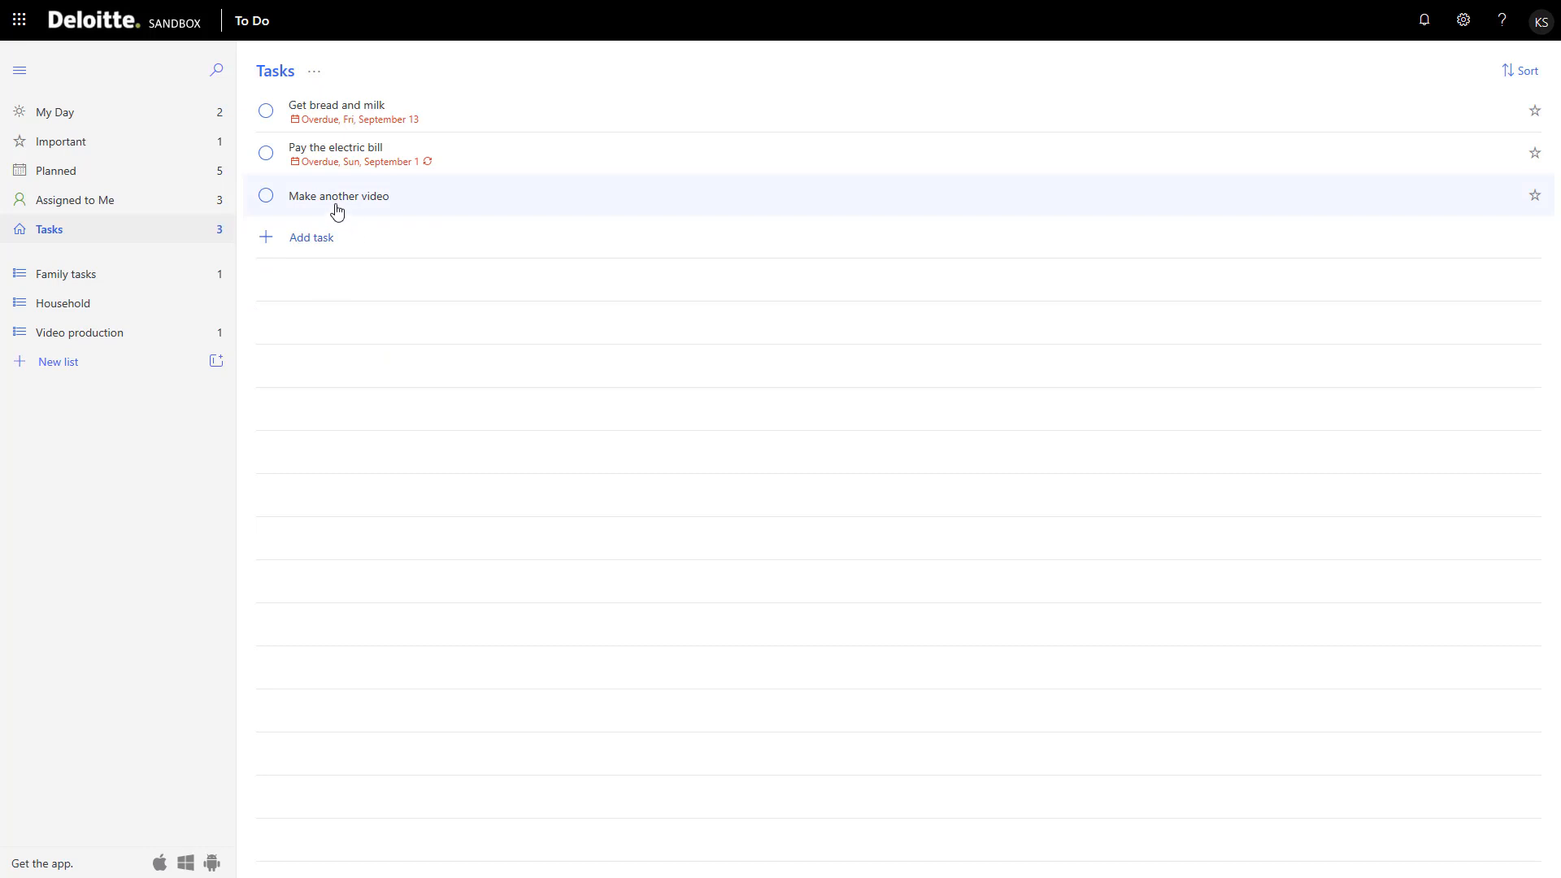
left_click_drag(334, 209, 100, 333)
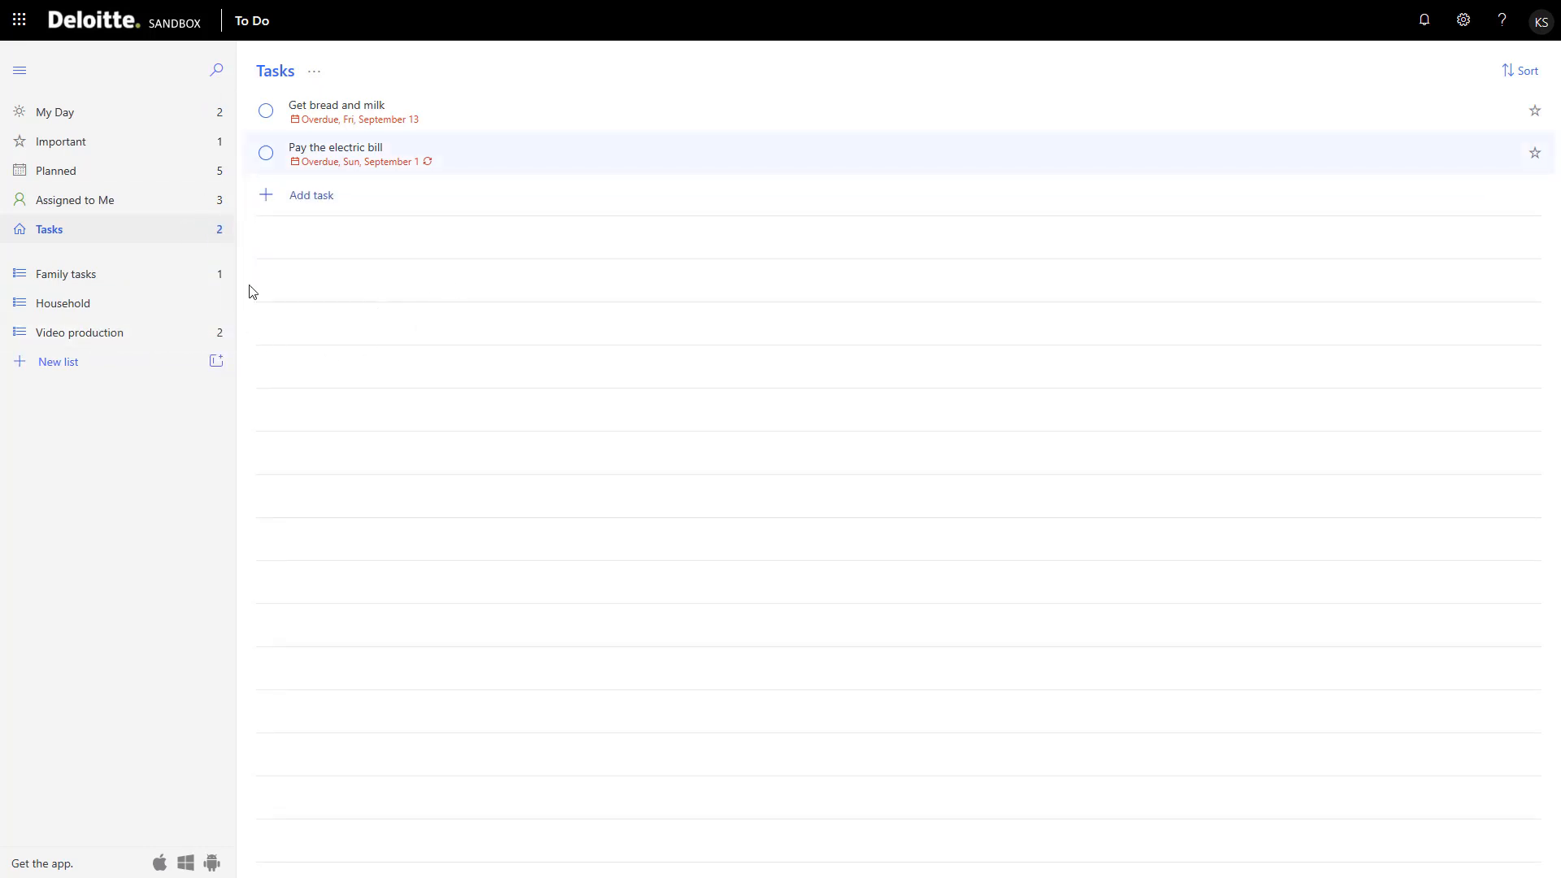
left_click_drag(317, 174, 105, 317)
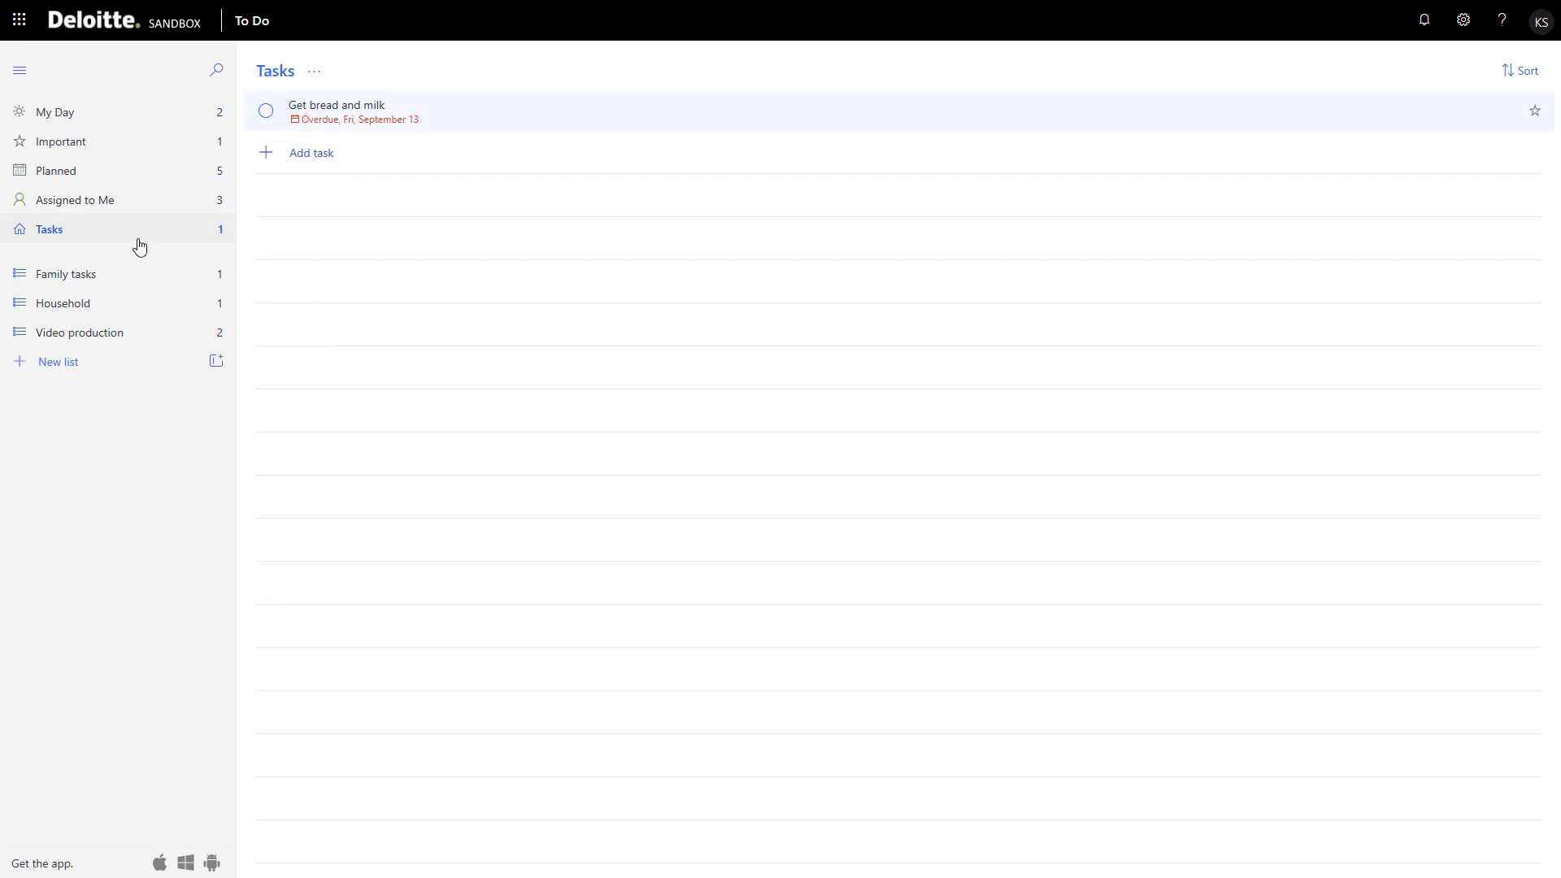